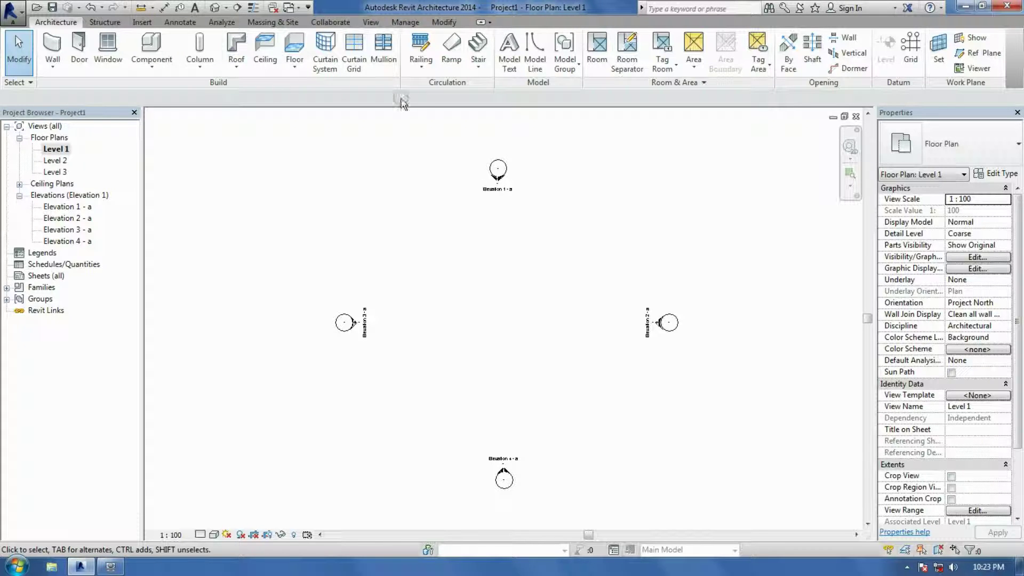
Turn on Show Mass Form and Floors and start an in-place mass named Mass 1.
{"action": "left_click", "coordinate": [292, 23]}
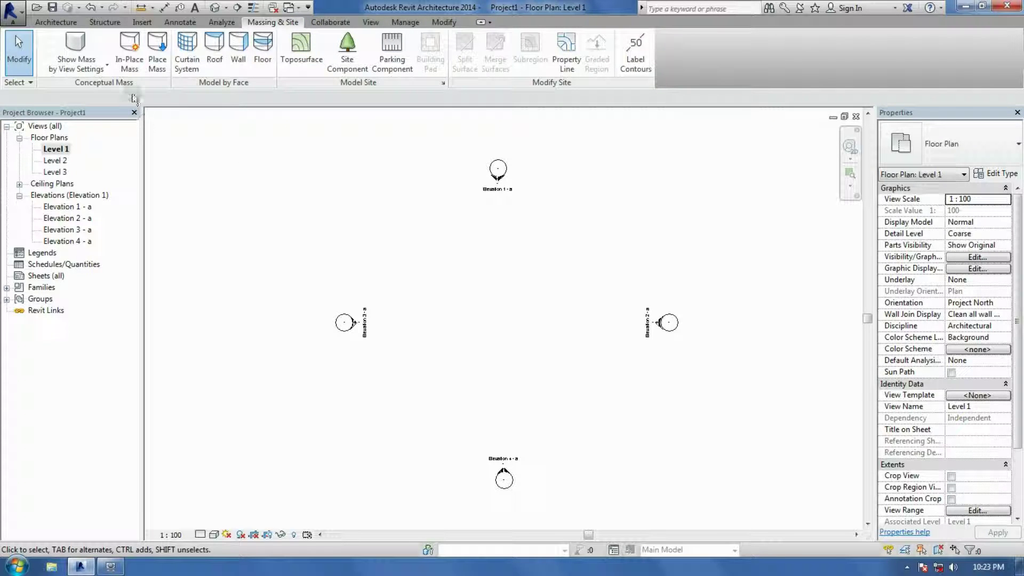
{"action": "left_click", "coordinate": [74, 48]}
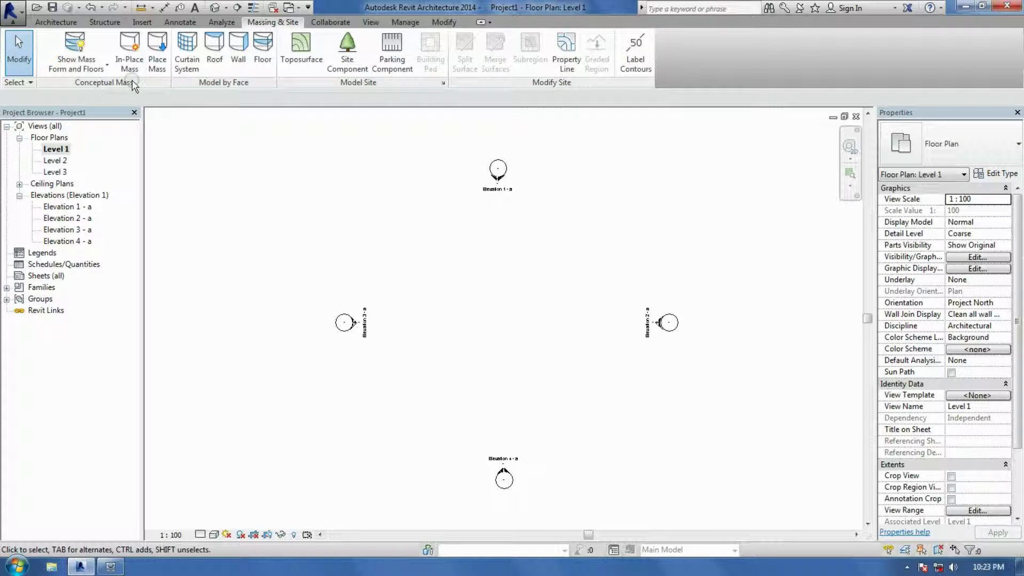
{"action": "left_click", "coordinate": [131, 53]}
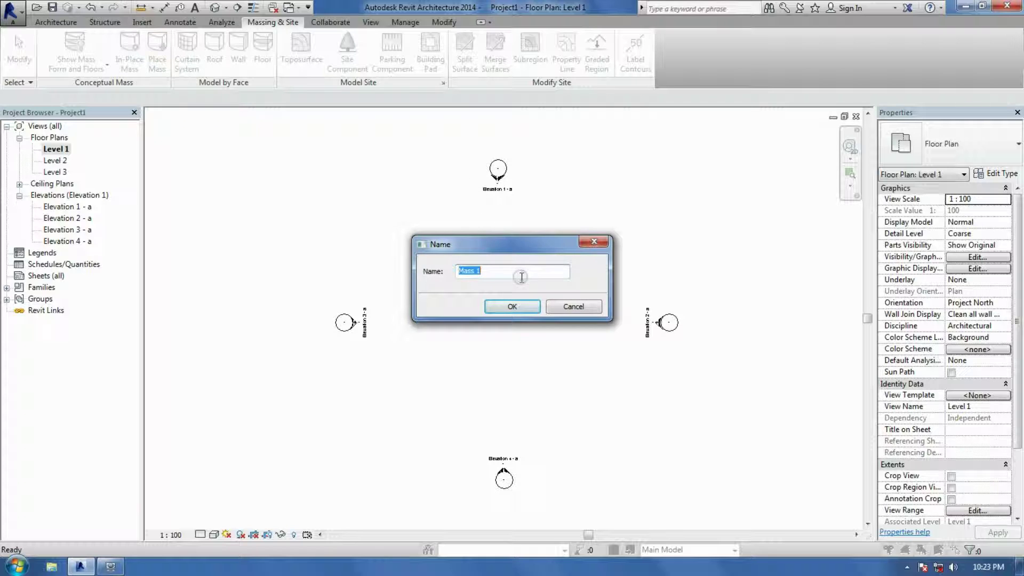
{"action": "left_click", "coordinate": [520, 309]}
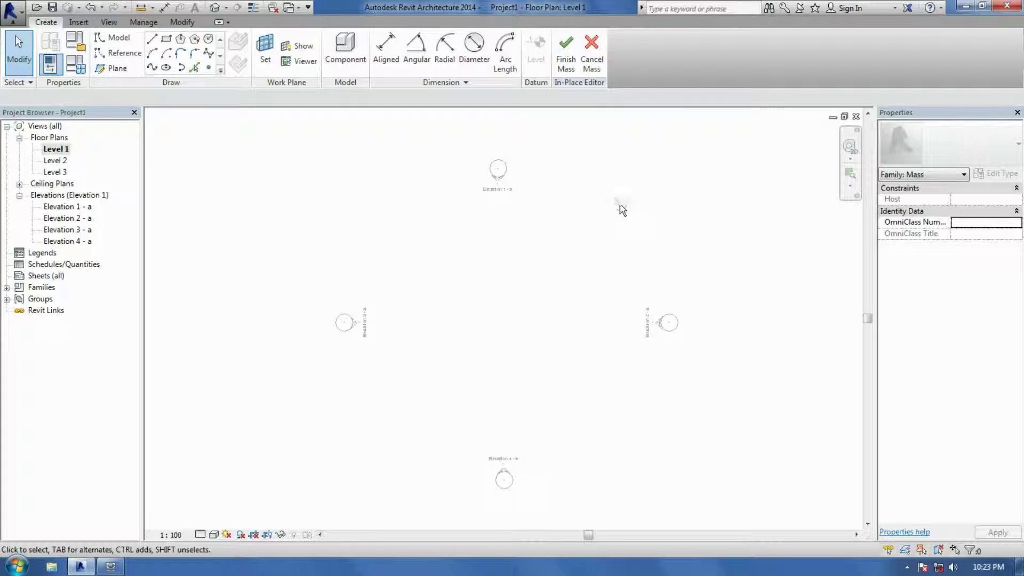
Draw 9500 × 8100 rectangles on Level 1, then matching ones on Level 2 and Level 3.
{"action": "left_click", "coordinate": [166, 41]}
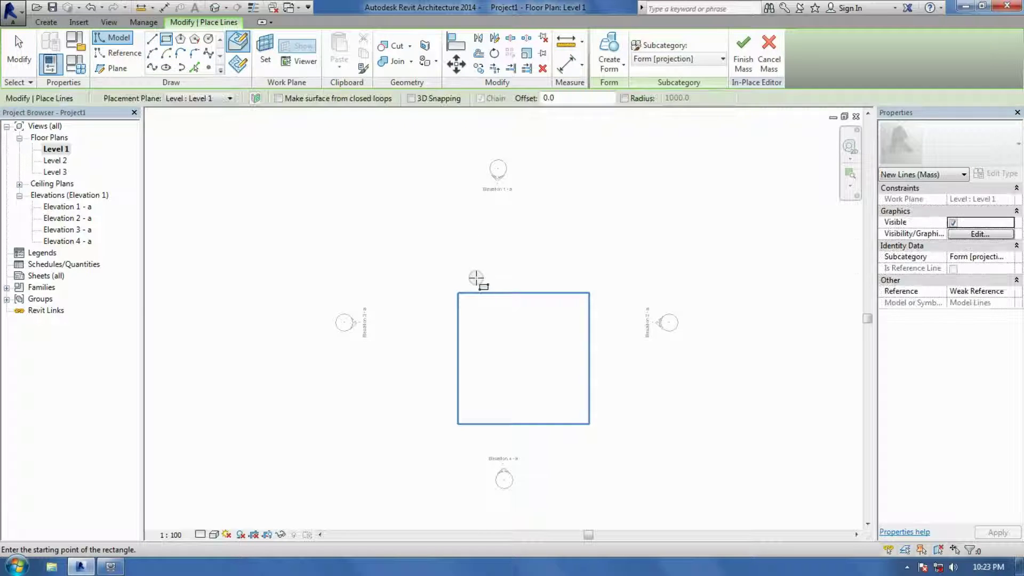
{"action": "left_click", "coordinate": [450, 272]}
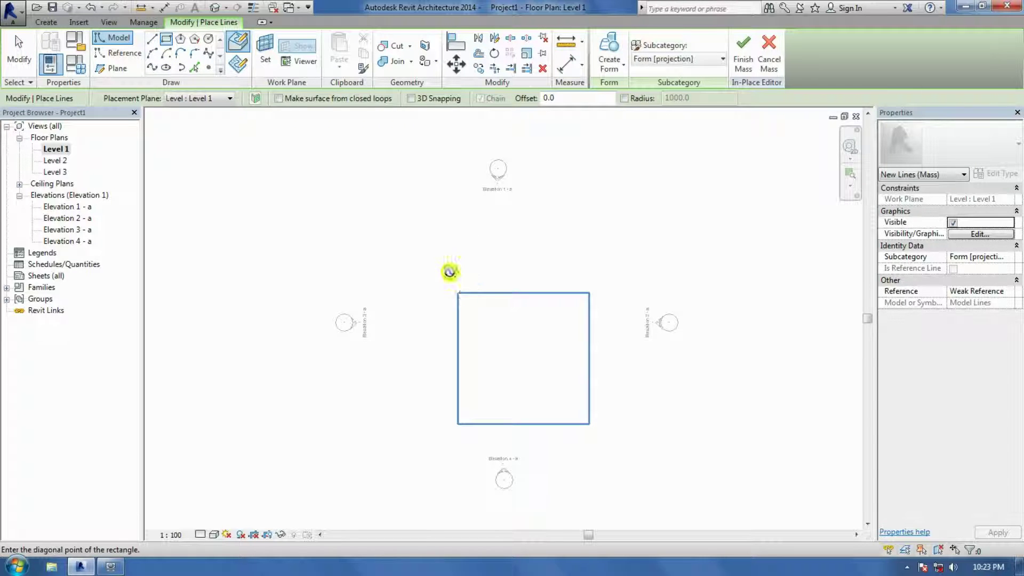
{"action": "left_click", "coordinate": [586, 388]}
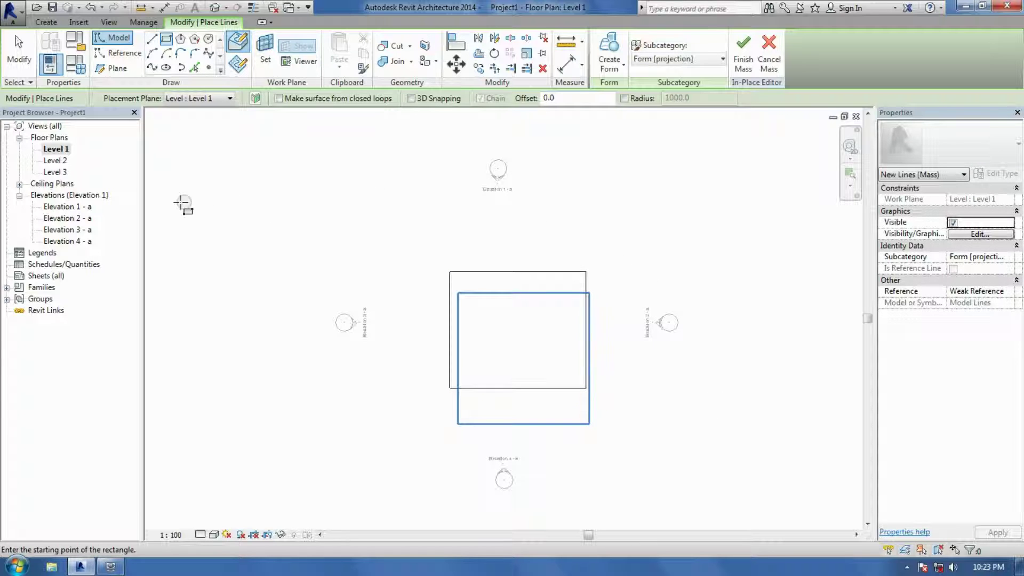
{"action": "double_click", "coordinate": [55, 160]}
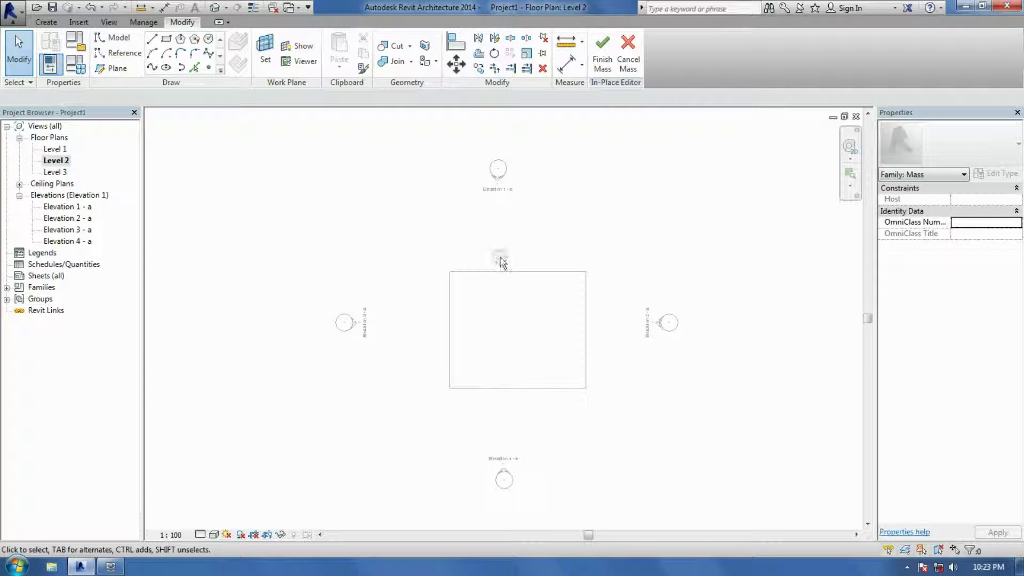
{"action": "left_click", "coordinate": [165, 40]}
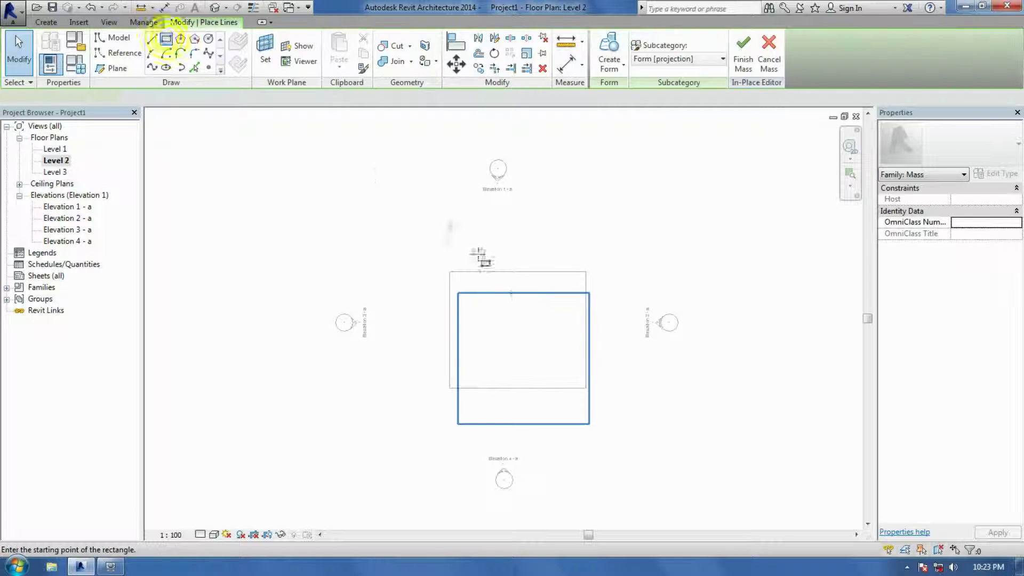
{"action": "left_click", "coordinate": [451, 273]}
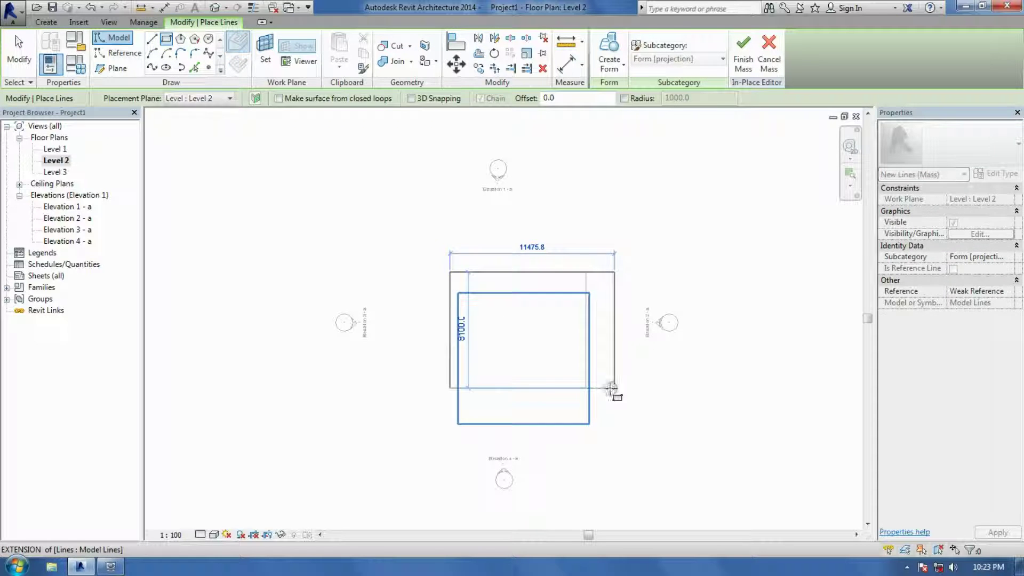
{"action": "left_click", "coordinate": [586, 389]}
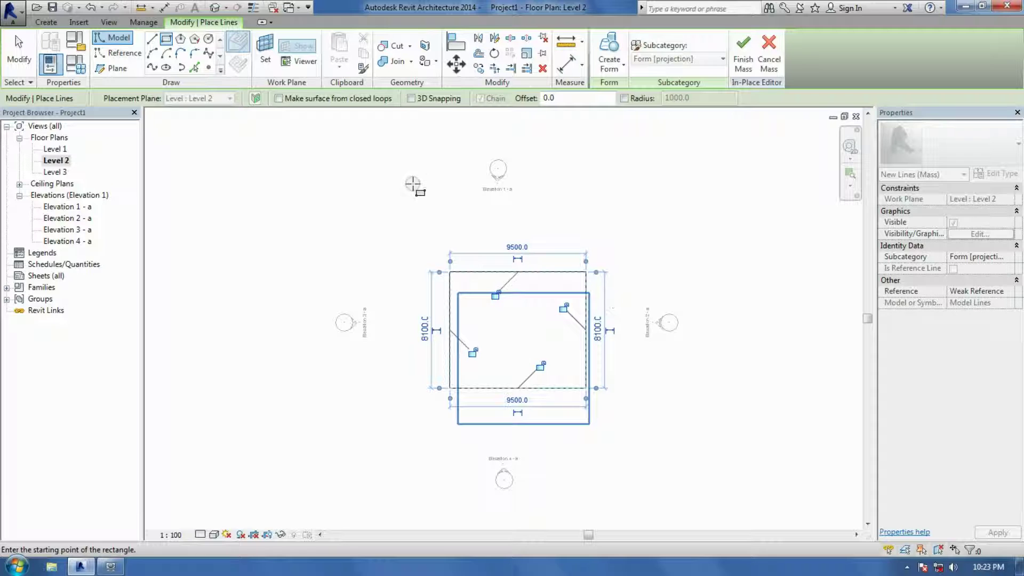
{"action": "double_click", "coordinate": [64, 172]}
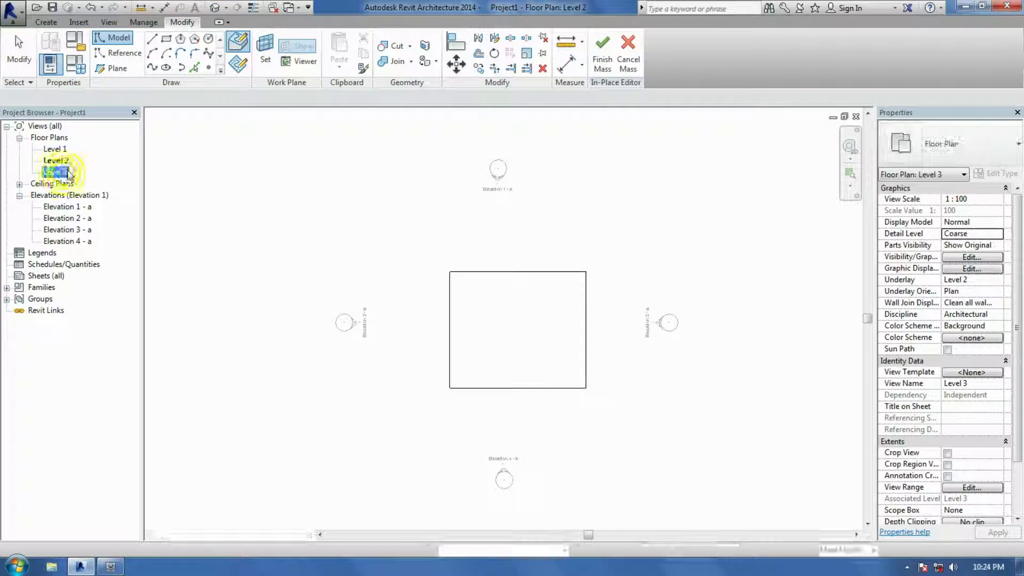
{"action": "left_click", "coordinate": [168, 41]}
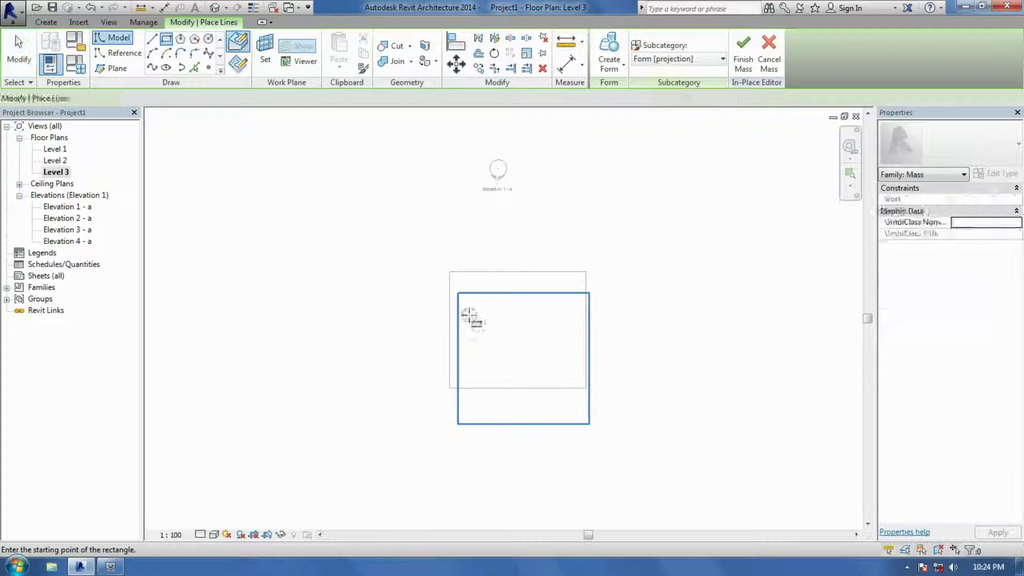
{"action": "left_click", "coordinate": [450, 273]}
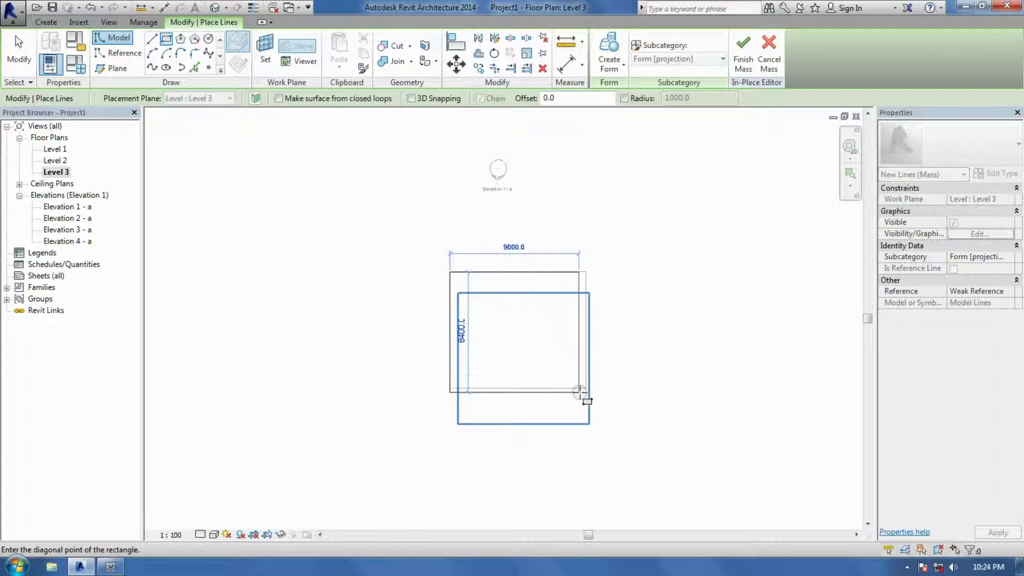
{"action": "left_click", "coordinate": [586, 388]}
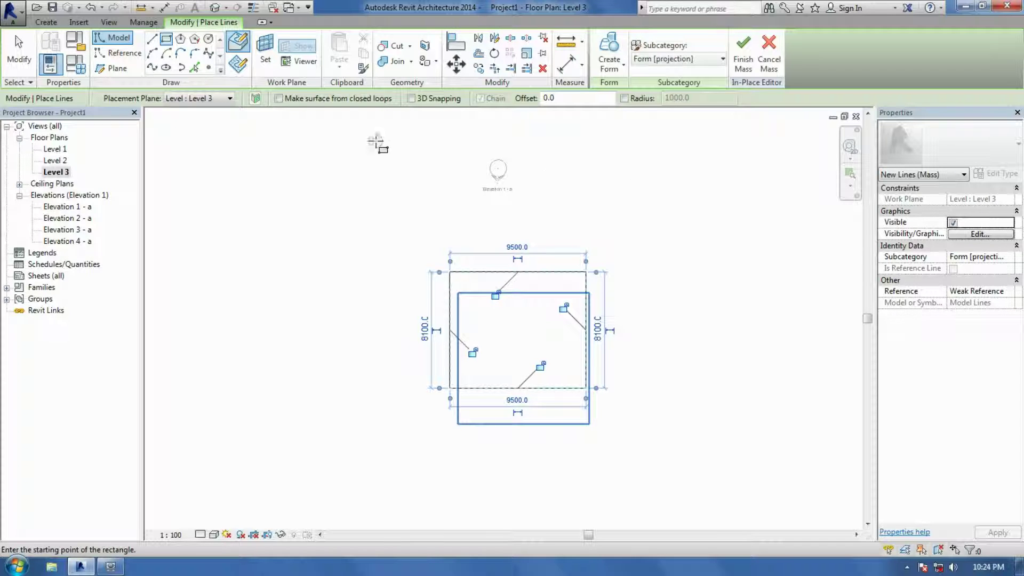
In the default 3D view, select all three rectangle loops and make a solid form from them.
{"action": "left_click", "coordinate": [214, 9]}
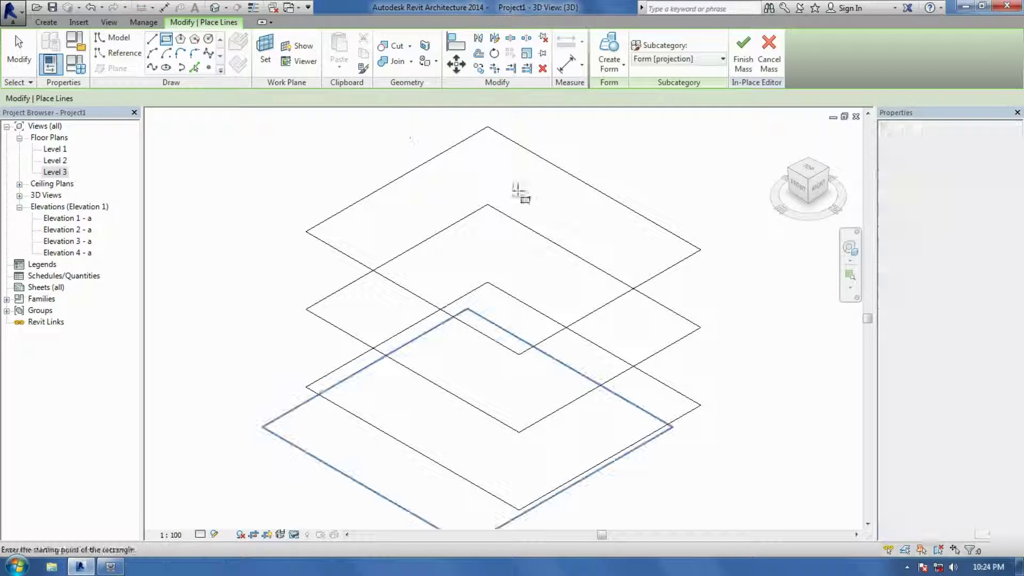
{"action": "left_click", "coordinate": [12, 49]}
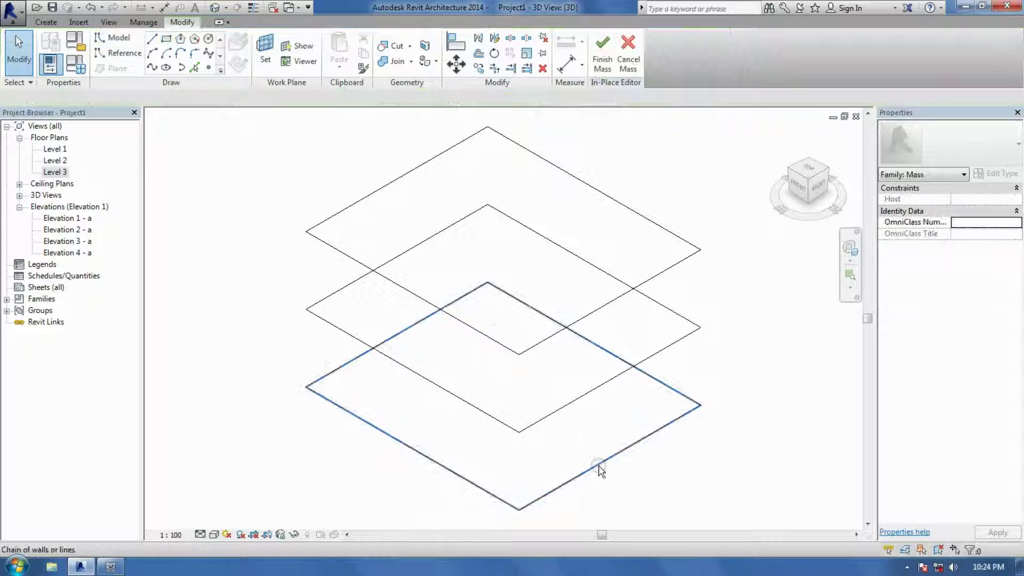
{"action": "key", "text": "Tab"}
{"action": "left_click", "coordinate": [596, 465]}
{"action": "left_click", "coordinate": [574, 404], "text": "ctrl"}
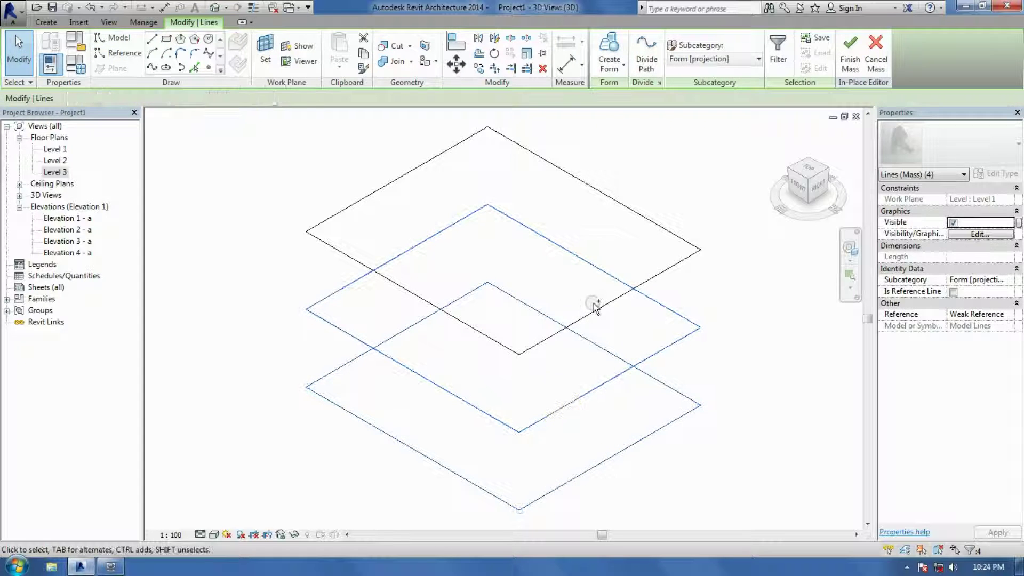
{"action": "key", "text": "Tab"}
{"action": "left_click", "coordinate": [596, 309], "text": "ctrl"}
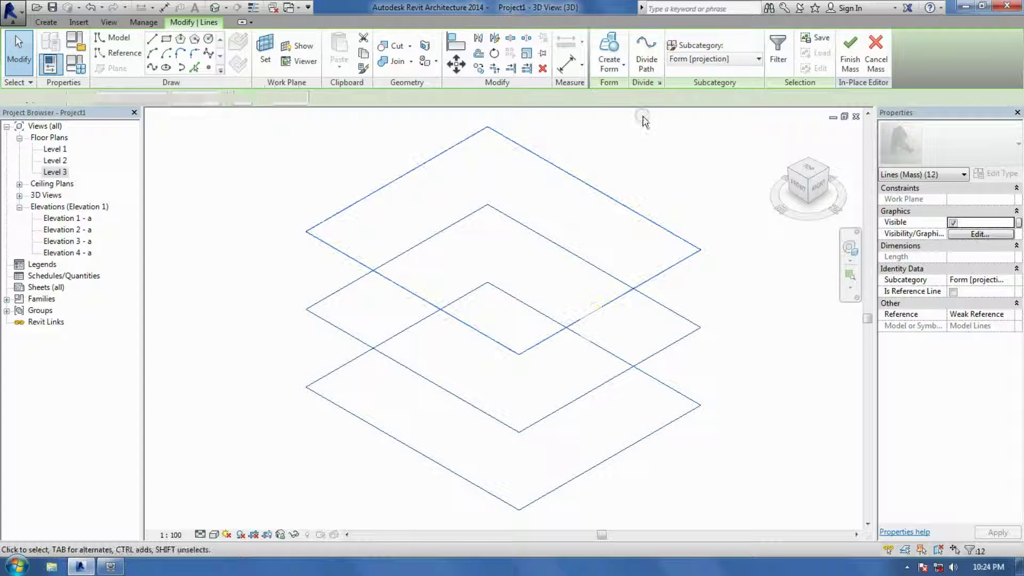
{"action": "left_click", "coordinate": [609, 63]}
{"action": "left_click", "coordinate": [626, 97]}
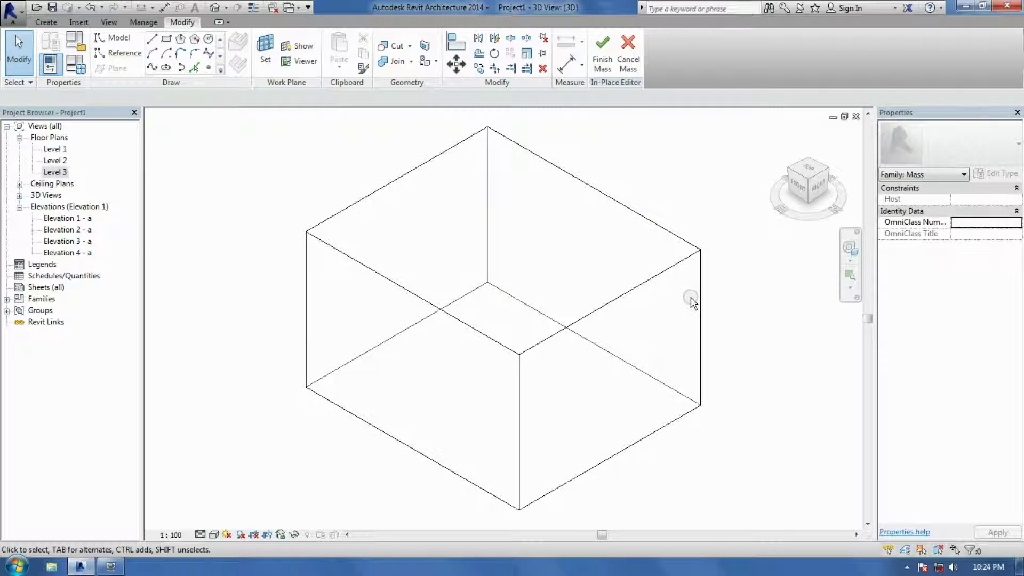
Rotate the form's middle profile to twist the box, then orbit to view the twist.
{"action": "left_click", "coordinate": [699, 358]}
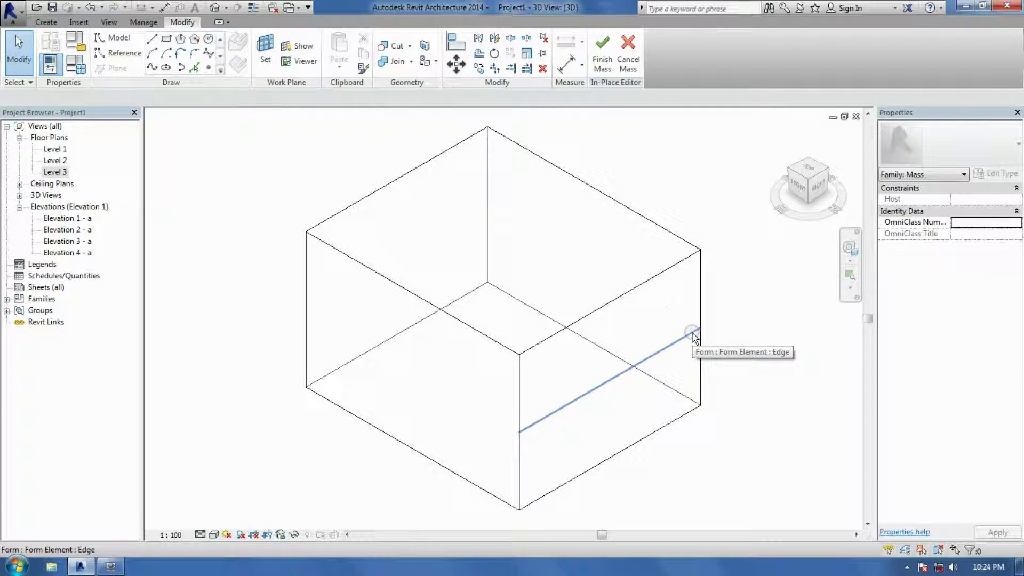
{"action": "key", "text": "Tab"}
{"action": "key", "text": "Tab"}
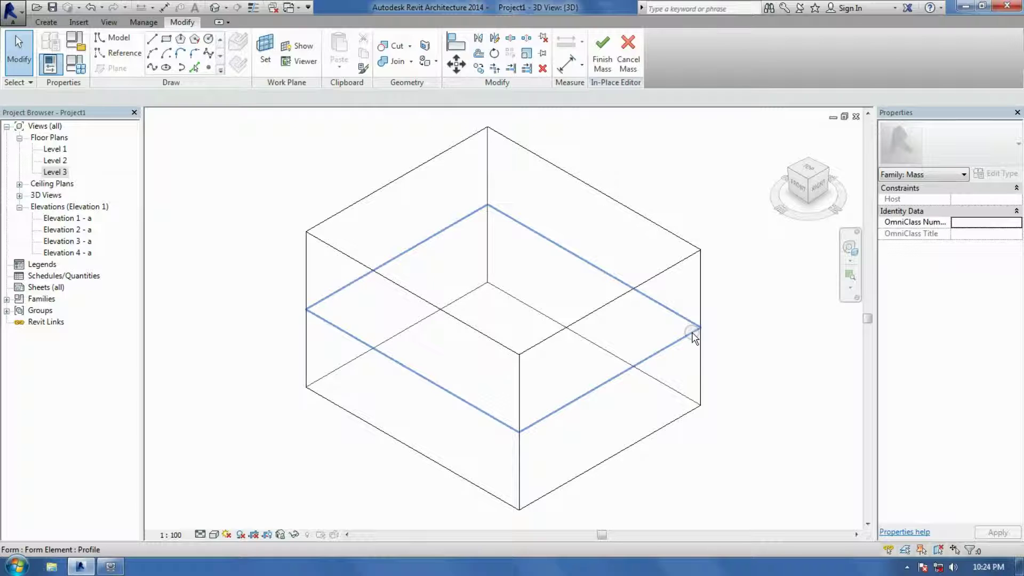
{"action": "left_click", "coordinate": [692, 335]}
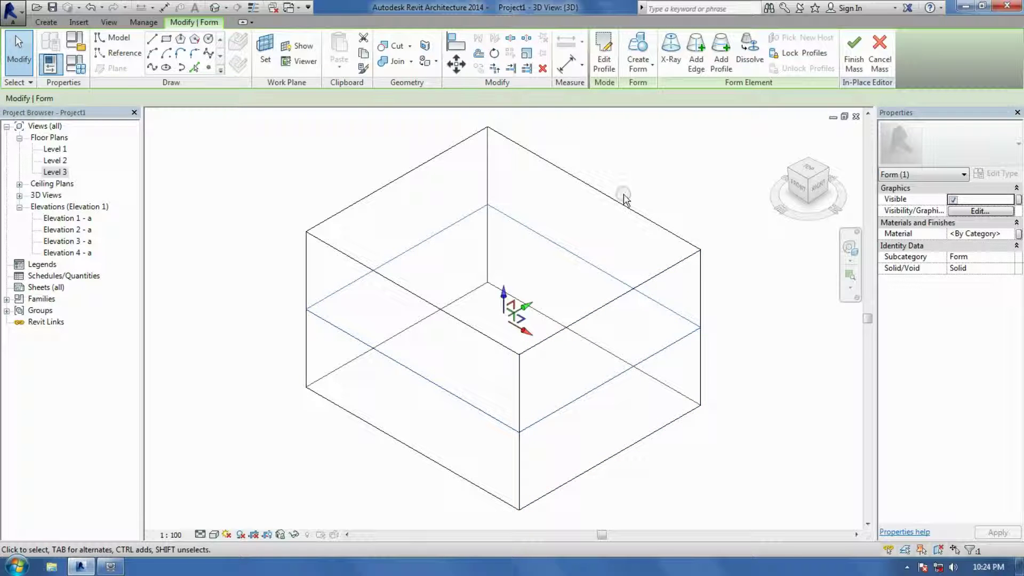
{"action": "left_click", "coordinate": [495, 53]}
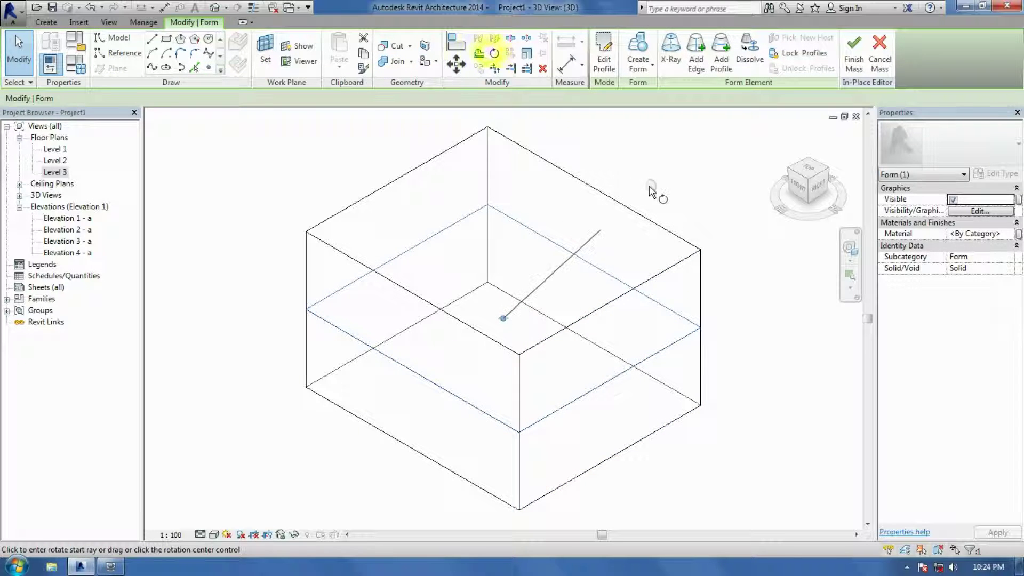
{"action": "left_click", "coordinate": [662, 192]}
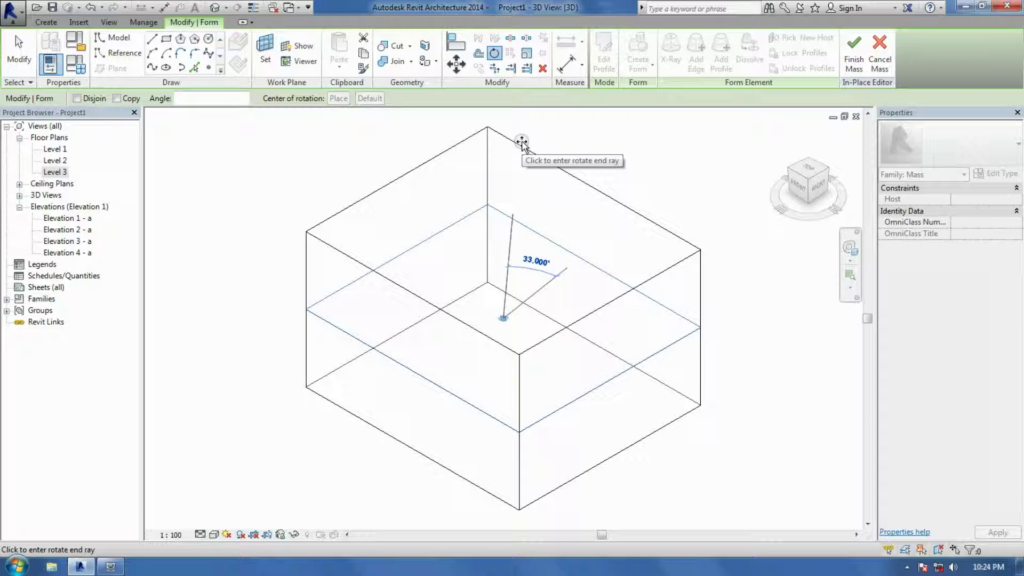
{"action": "left_click", "coordinate": [521, 144]}
{"action": "left_click", "coordinate": [738, 388]}
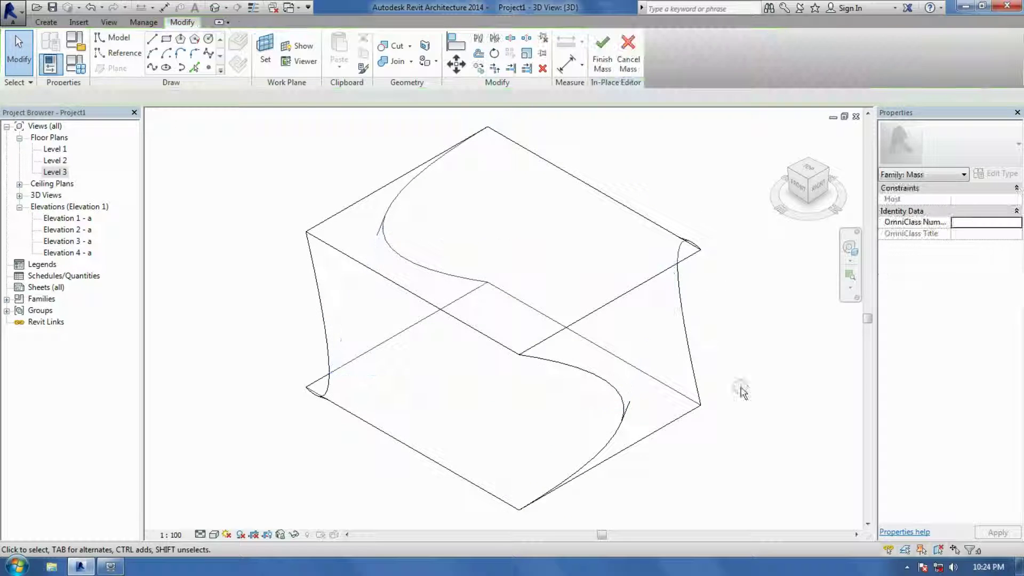
{"action": "middle_click_drag", "start_coordinate": [738, 388], "coordinate": [632, 363], "text": "shift"}
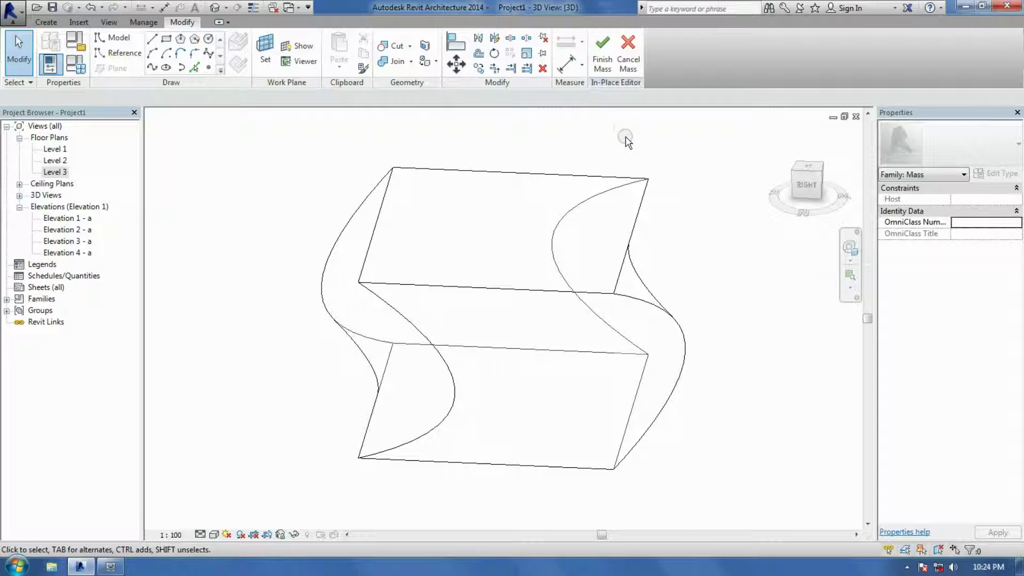
Finish editing Mass 1 and orbit around the completed twisted form.
{"action": "left_click", "coordinate": [603, 53]}
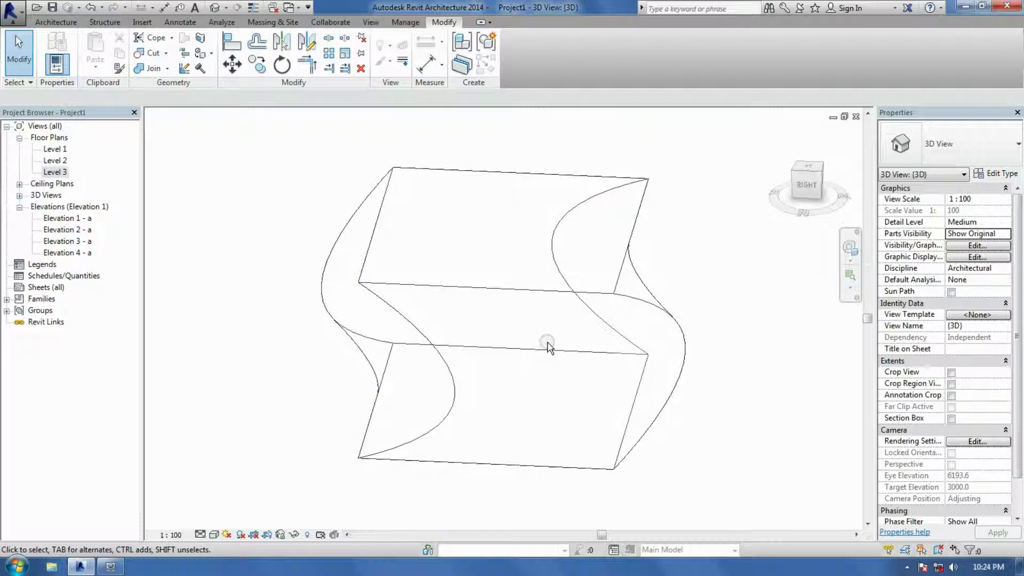
{"action": "middle_click_drag", "start_coordinate": [542, 366], "coordinate": [334, 373], "text": "shift"}
{"action": "left_click", "coordinate": [55, 23]}
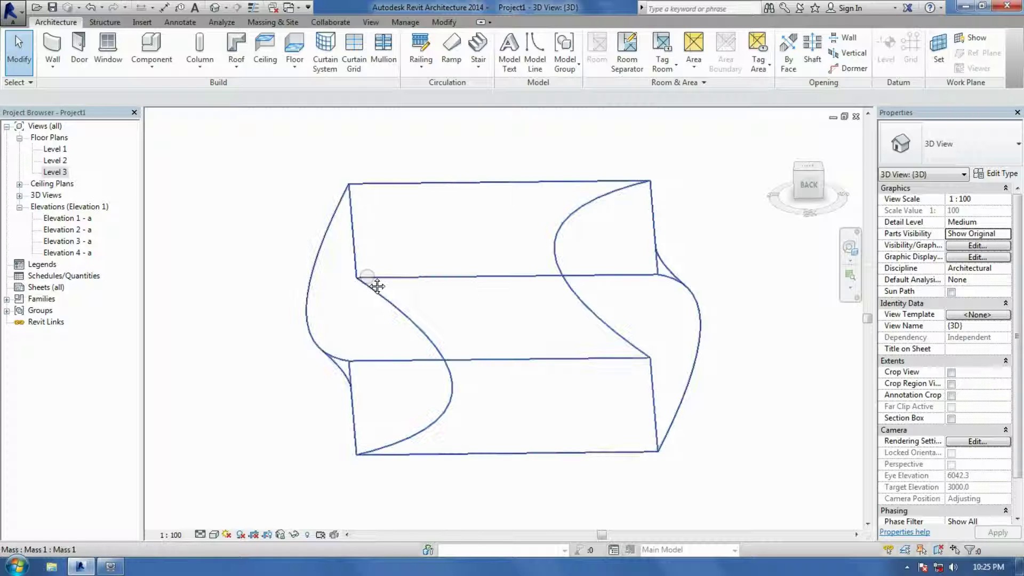
{"action": "middle_click_drag", "start_coordinate": [373, 283], "coordinate": [482, 276], "text": "shift"}
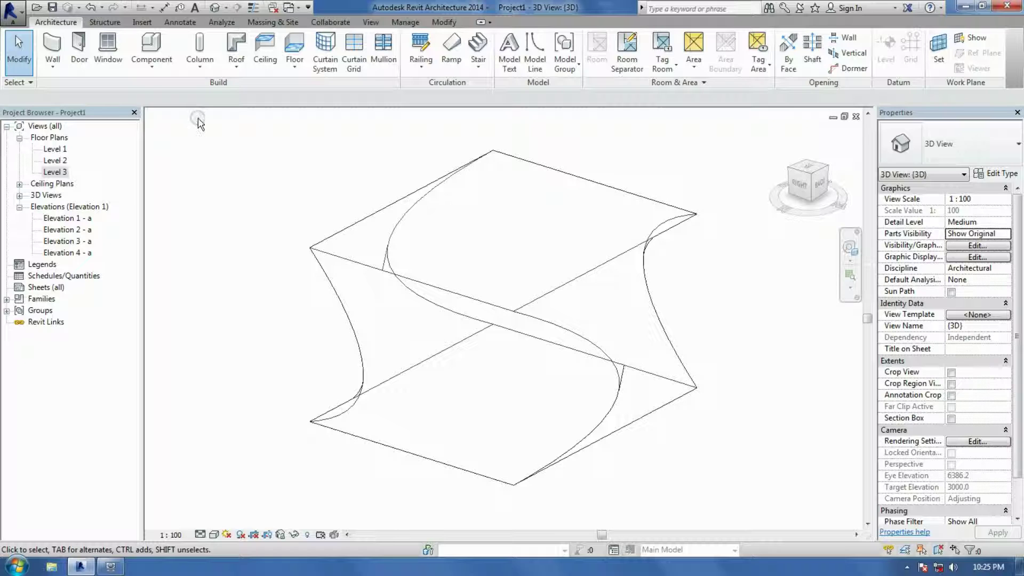
Place a DSA - 110mm Plastered Bwk 2 wall by face on the left curved mass face.
{"action": "left_click", "coordinate": [56, 72]}
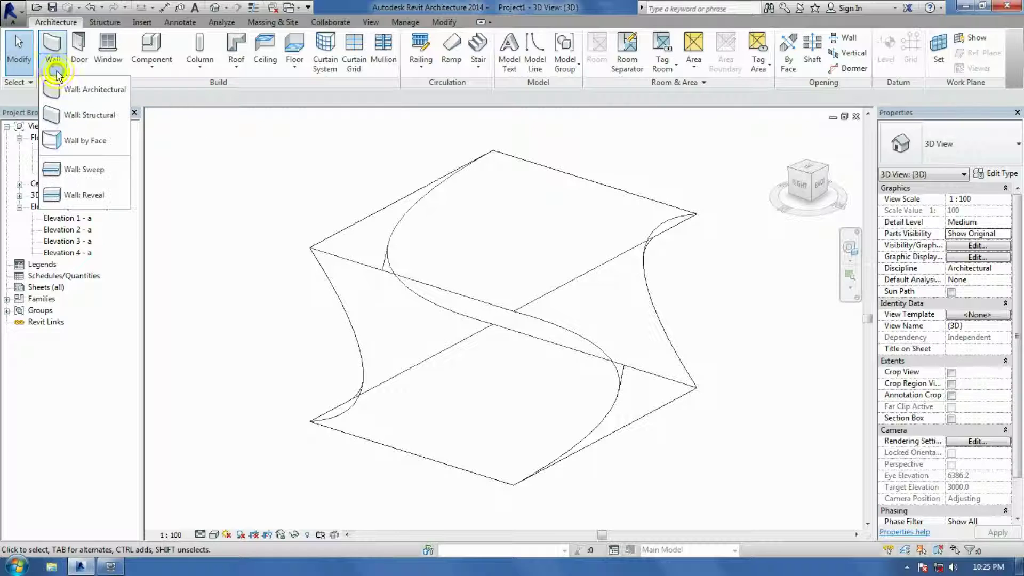
{"action": "left_click", "coordinate": [93, 146]}
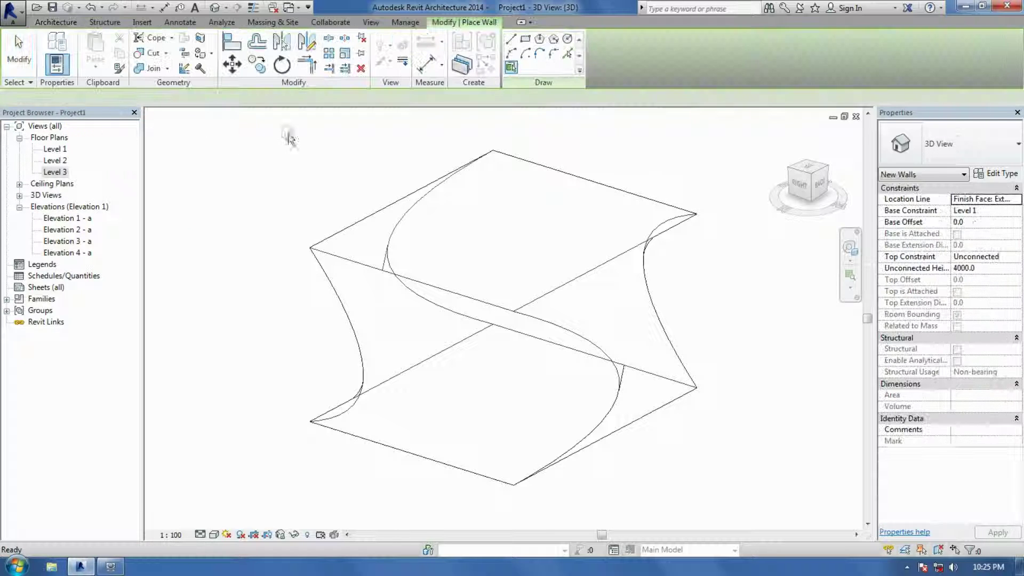
{"action": "left_click", "coordinate": [934, 155]}
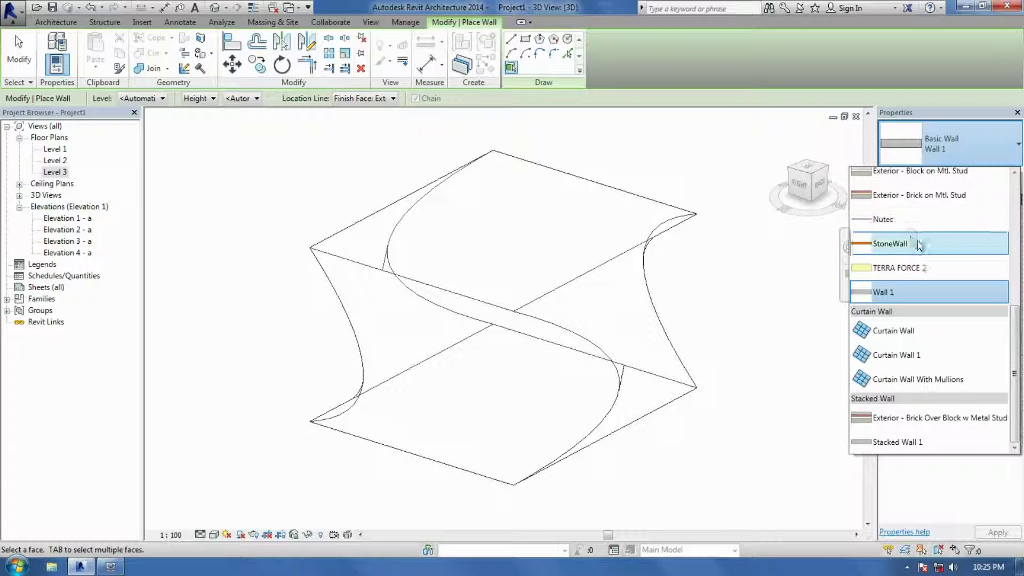
{"action": "scroll", "coordinate": [923, 251], "scroll_direction": "up", "scroll_amount": 3}
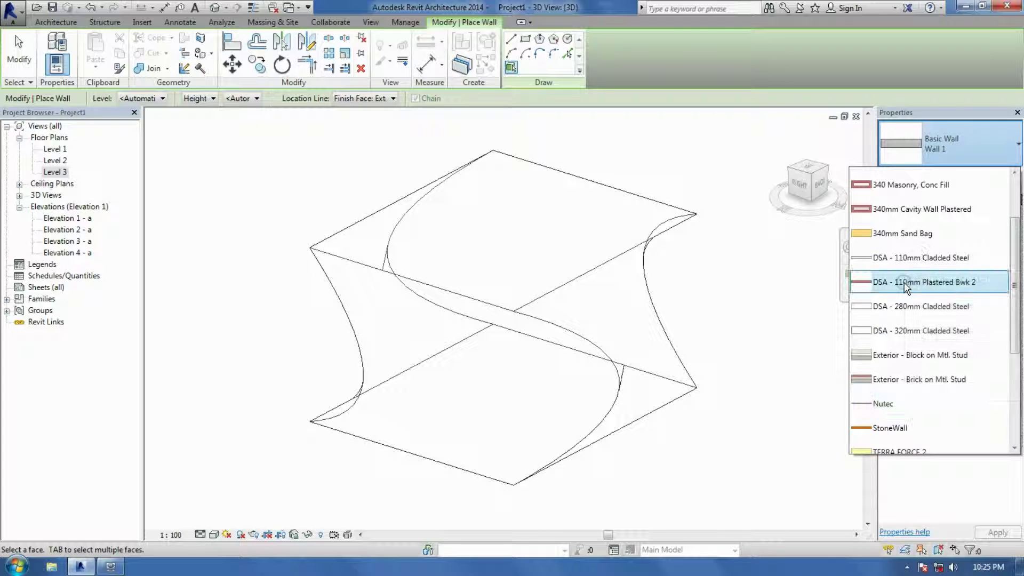
{"action": "left_click", "coordinate": [941, 281]}
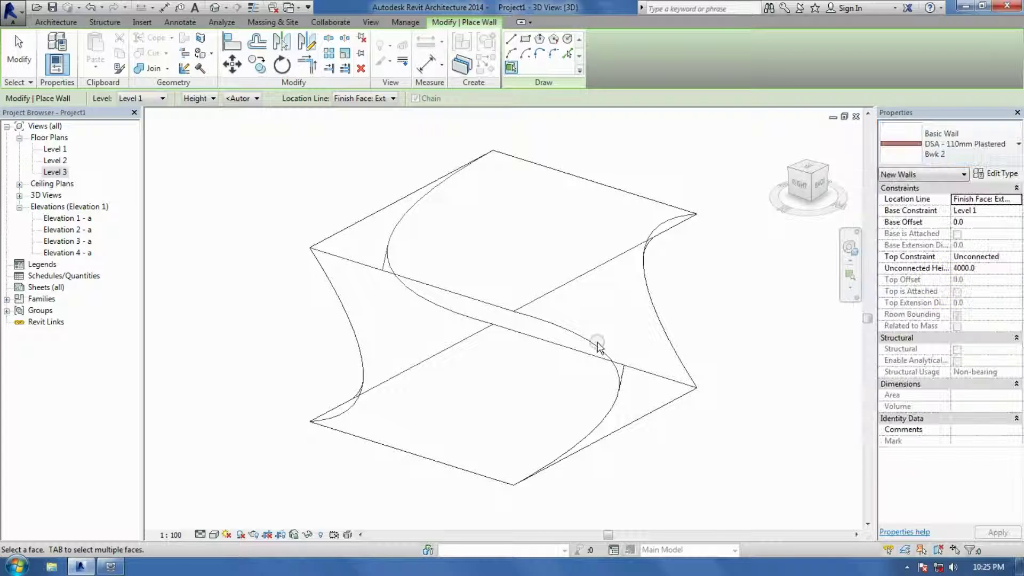
{"action": "left_click", "coordinate": [360, 335]}
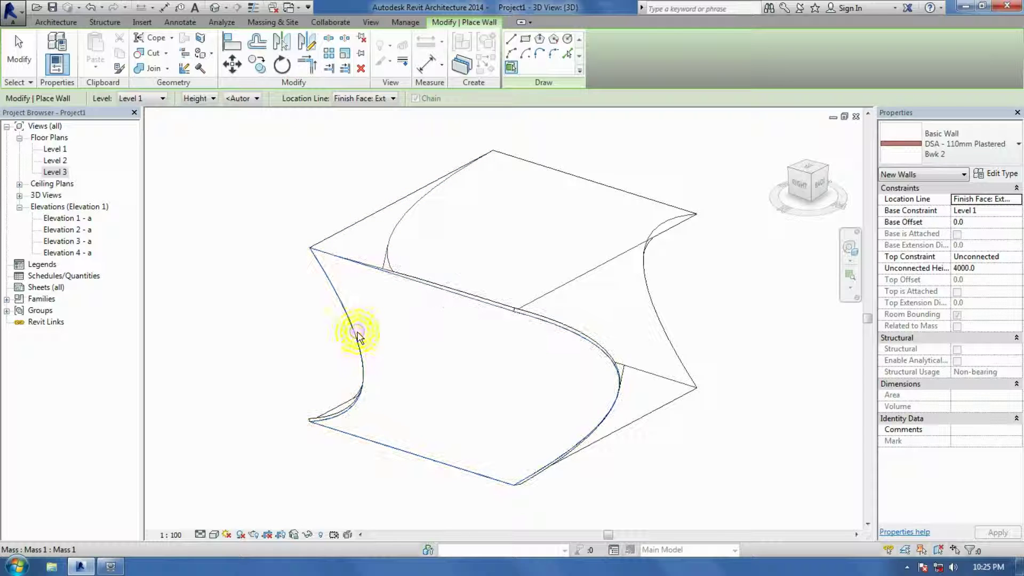
{"action": "middle_click_drag", "start_coordinate": [679, 354], "coordinate": [711, 328], "text": "shift"}
Switch the view's visual style to Shaded and orbit the model.
{"action": "left_click", "coordinate": [213, 534]}
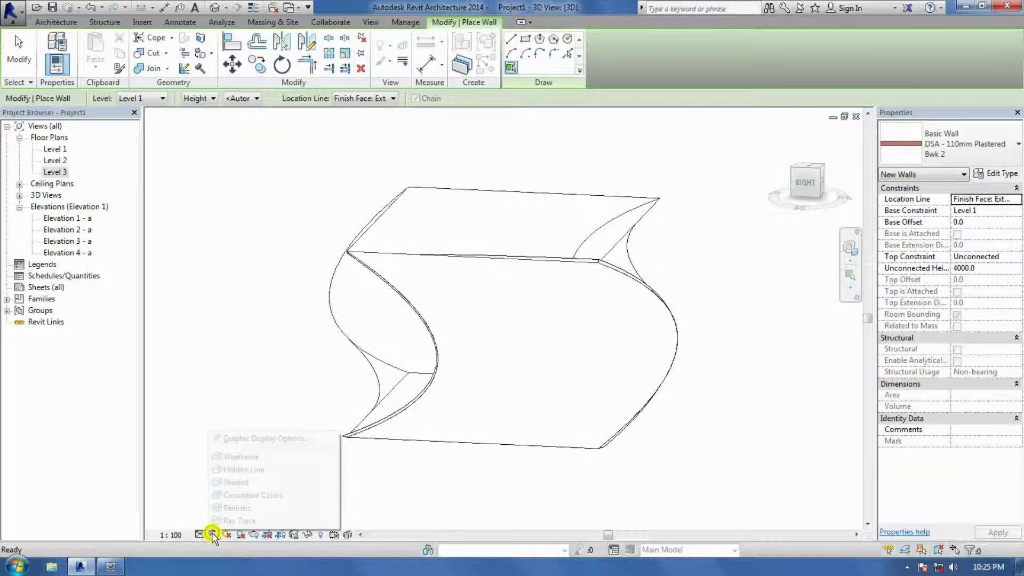
{"action": "left_click", "coordinate": [260, 481]}
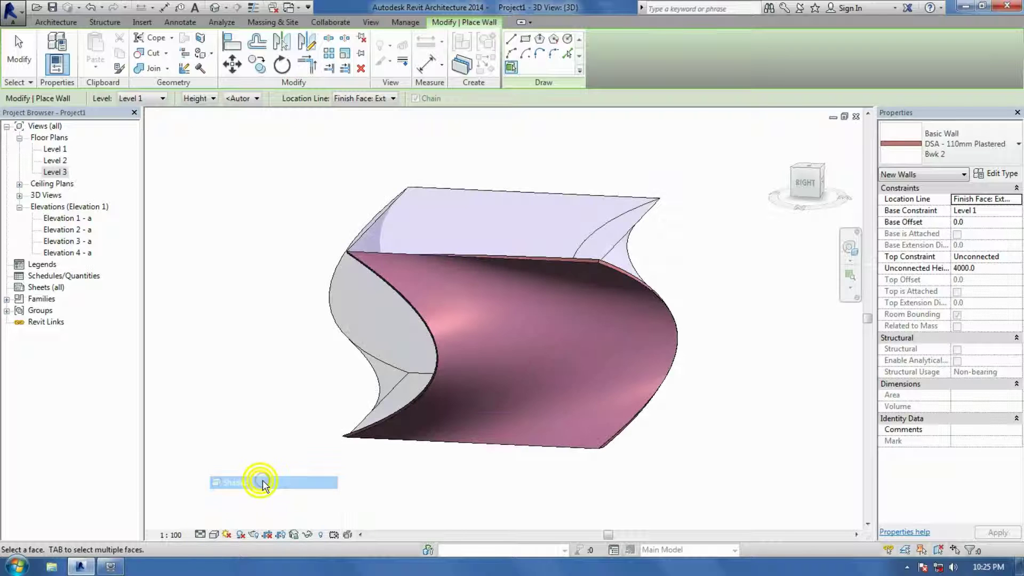
{"action": "mouse_move", "coordinate": [646, 343]}
{"action": "middle_mouse_down", "text": "shift"}
{"action": "mouse_move", "coordinate": [599, 433]}
{"action": "mouse_move", "coordinate": [456, 333]}
{"action": "mouse_move", "coordinate": [468, 304]}
{"action": "mouse_move", "coordinate": [487, 425]}
{"action": "mouse_move", "coordinate": [576, 393]}
{"action": "mouse_move", "coordinate": [812, 396]}
{"action": "mouse_move", "coordinate": [534, 182]}
{"action": "middle_mouse_up", "text": "shift"}
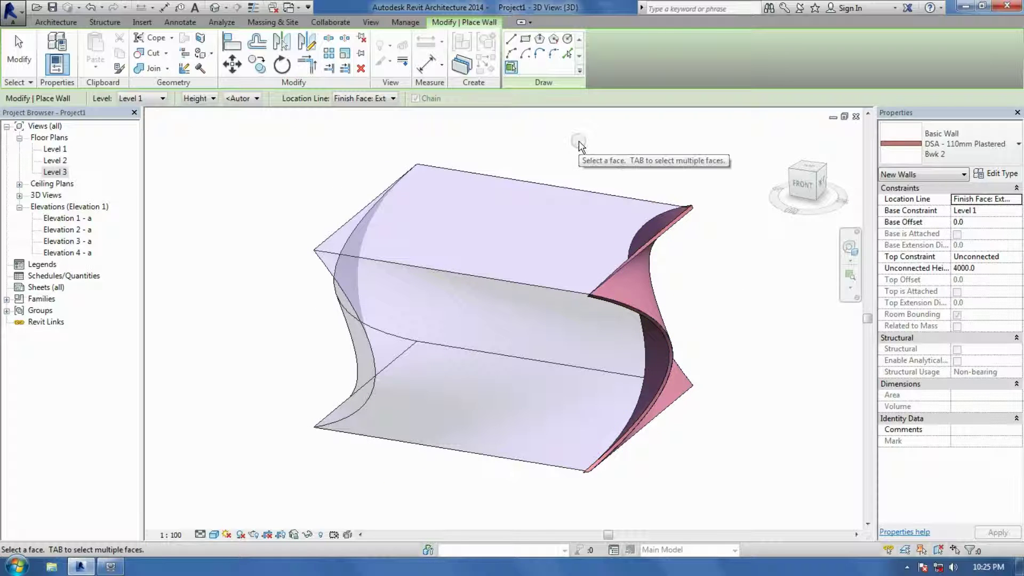
{"action": "left_click", "coordinate": [967, 143]}
{"action": "scroll", "coordinate": [931, 242], "scroll_direction": "down", "scroll_amount": 3}
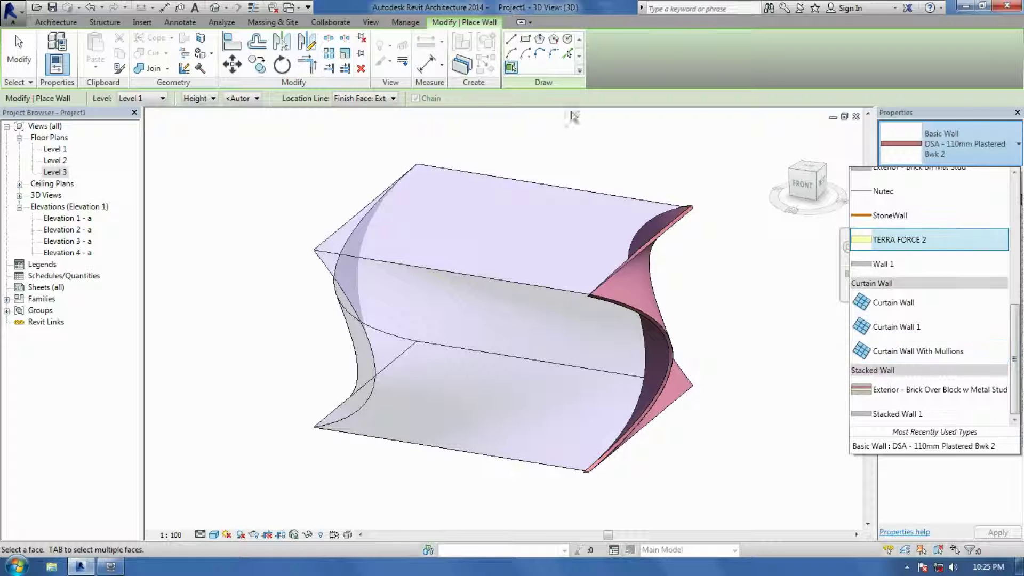
Create a curtain system by face on the mass's front curved face.
{"action": "left_click", "coordinate": [64, 21]}
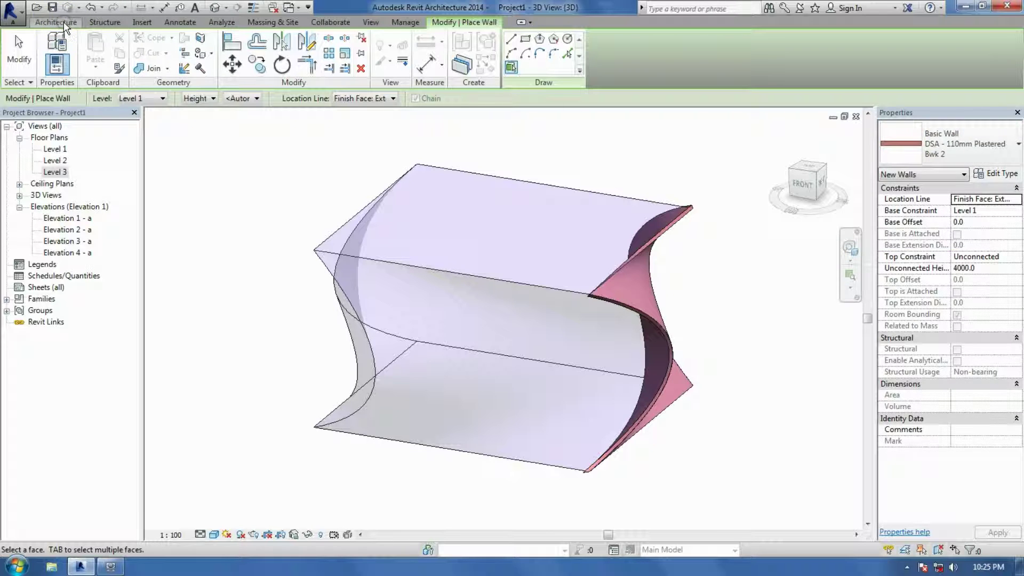
{"action": "left_click", "coordinate": [63, 22]}
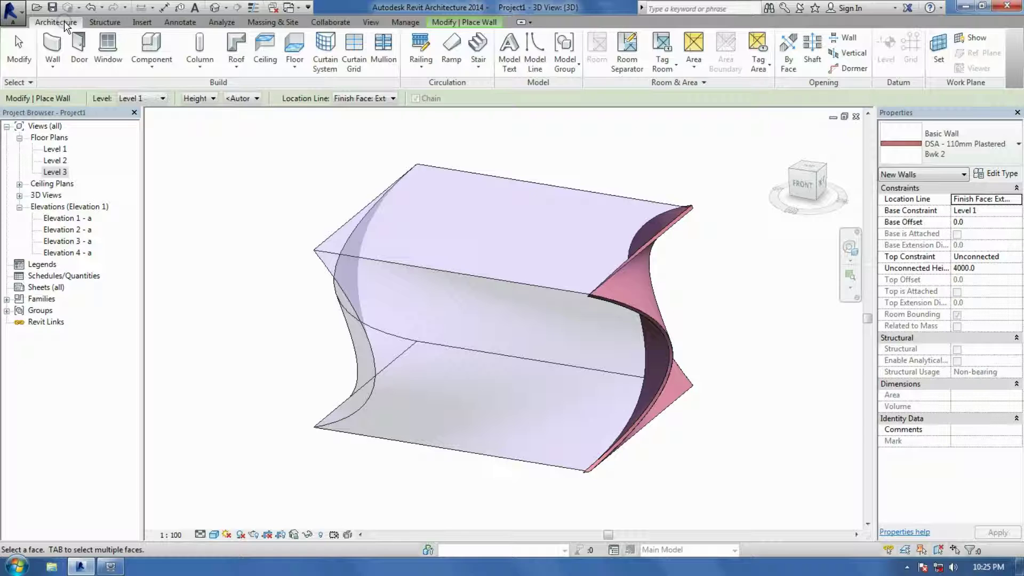
{"action": "left_click", "coordinate": [326, 53]}
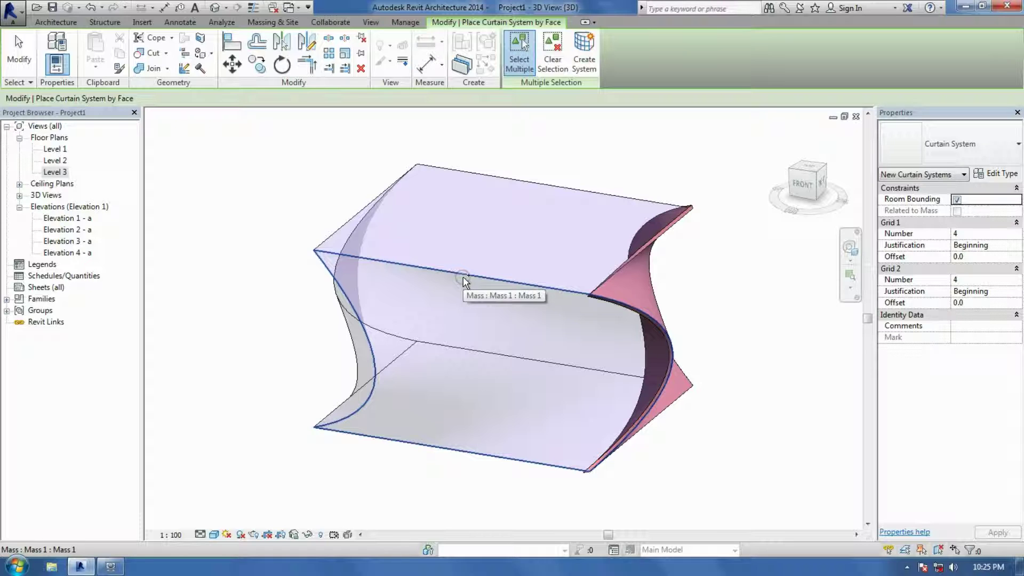
{"action": "left_click", "coordinate": [463, 277]}
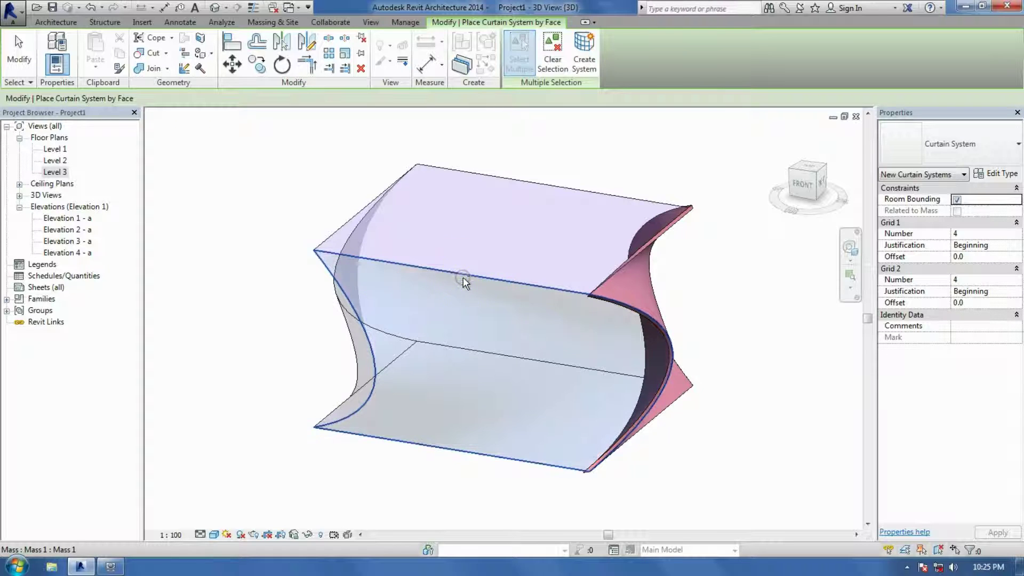
{"action": "left_click", "coordinate": [595, 63]}
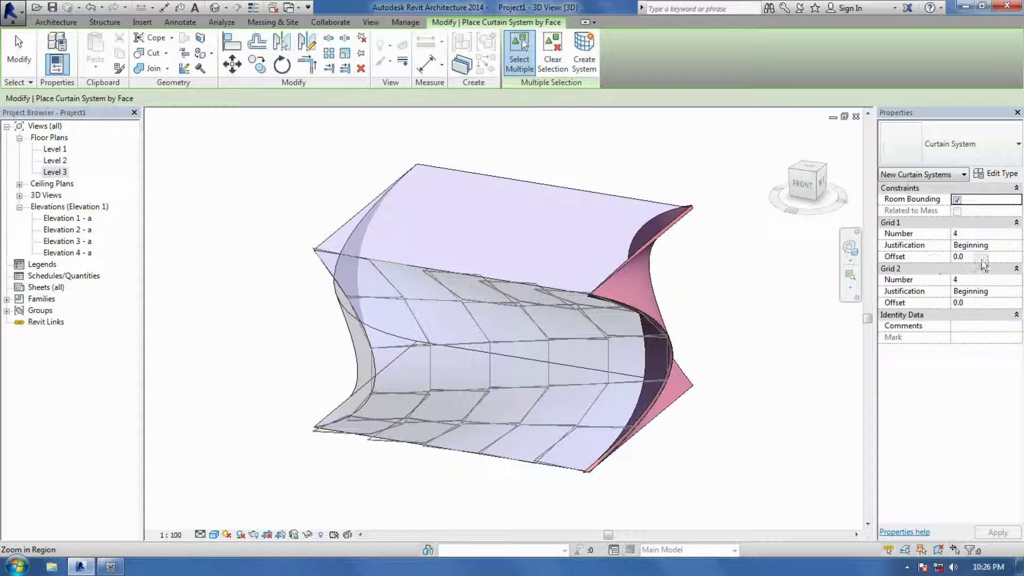
{"action": "middle_click_drag", "start_coordinate": [720, 341], "coordinate": [794, 348], "text": "shift"}
Assign the 400x400 type to the new curtain system.
{"action": "left_click", "coordinate": [968, 149]}
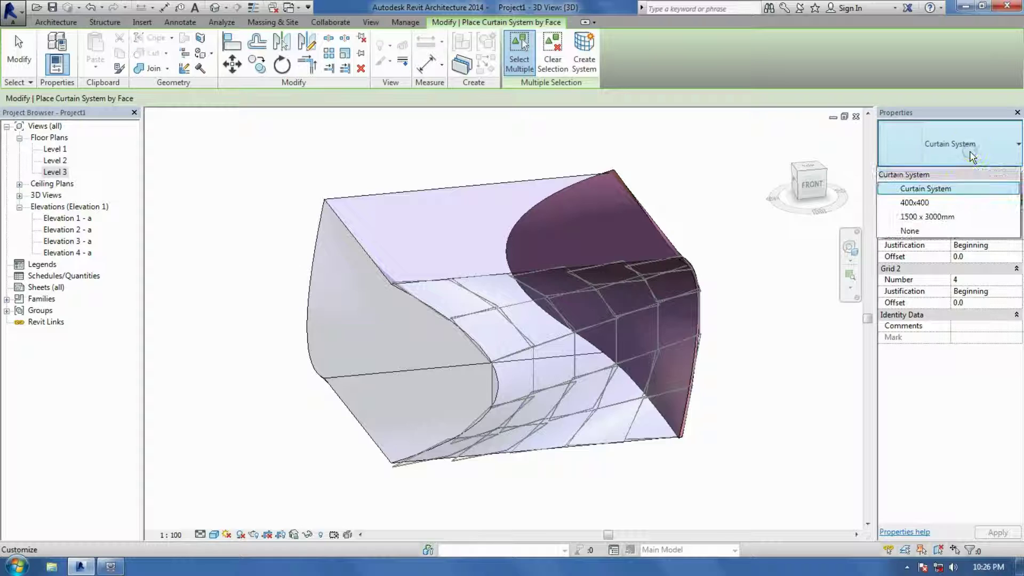
{"action": "left_click", "coordinate": [941, 204]}
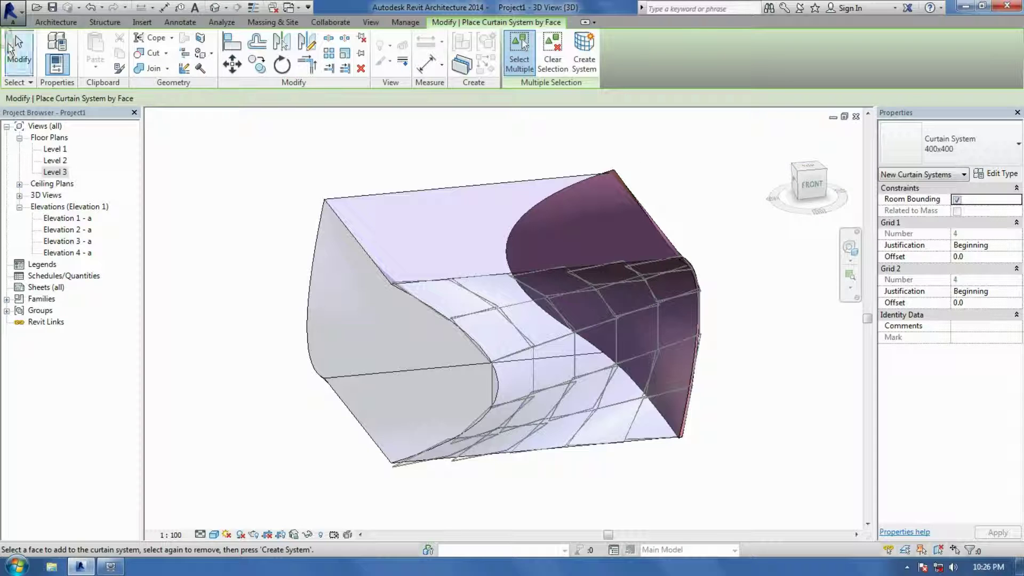
{"action": "left_click", "coordinate": [10, 51]}
{"action": "left_click", "coordinate": [550, 270]}
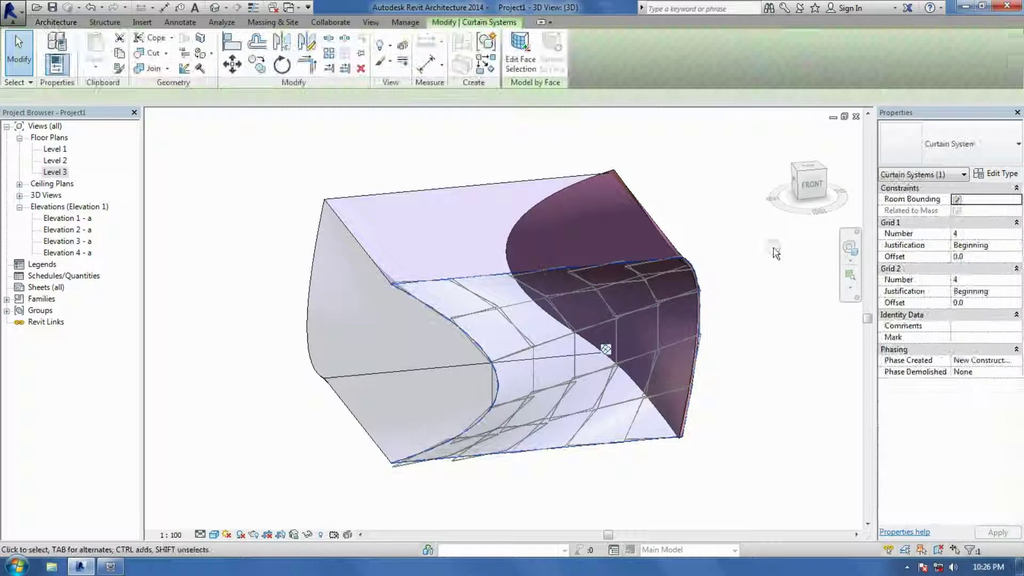
{"action": "left_click", "coordinate": [950, 144]}
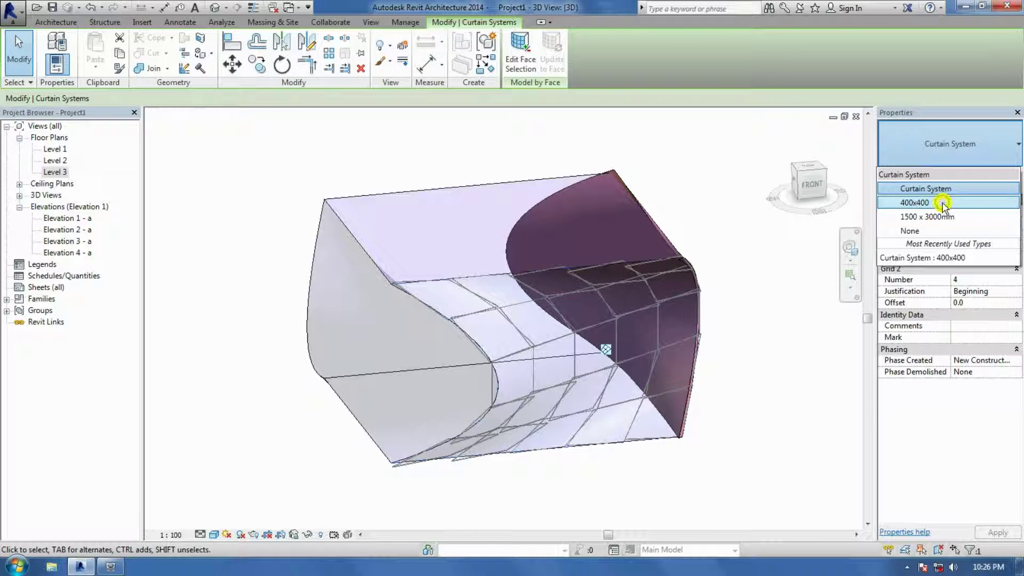
{"action": "left_click", "coordinate": [916, 202]}
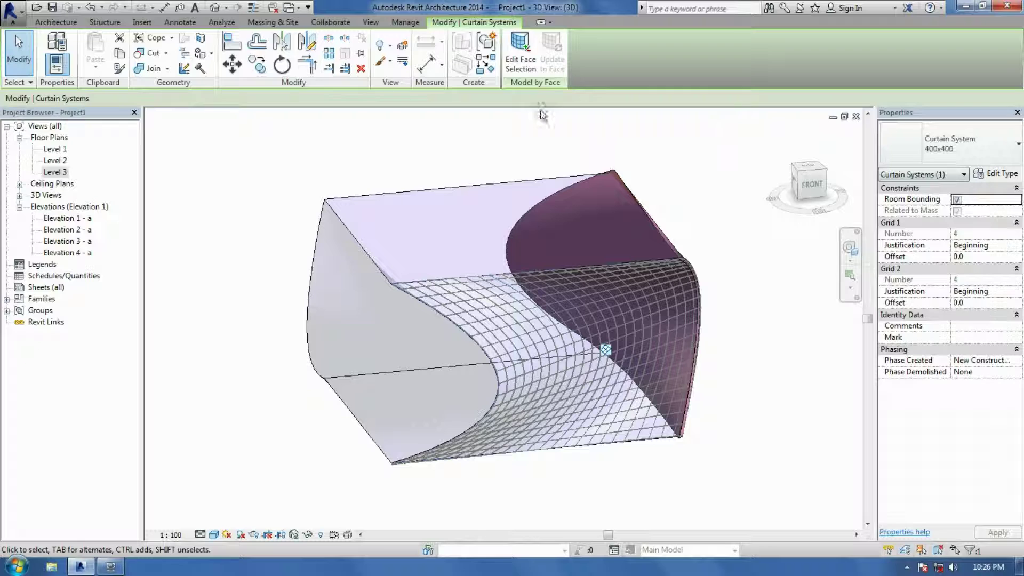
{"action": "left_click", "coordinate": [404, 141]}
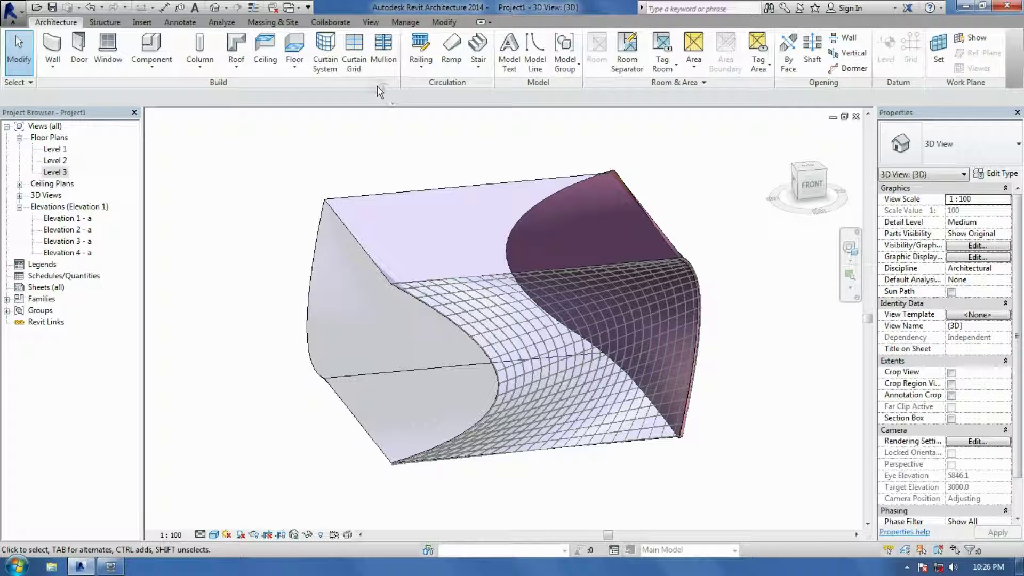
Add mullions on all grid lines of the curtain system and orbit to check them.
{"action": "left_click", "coordinate": [385, 57]}
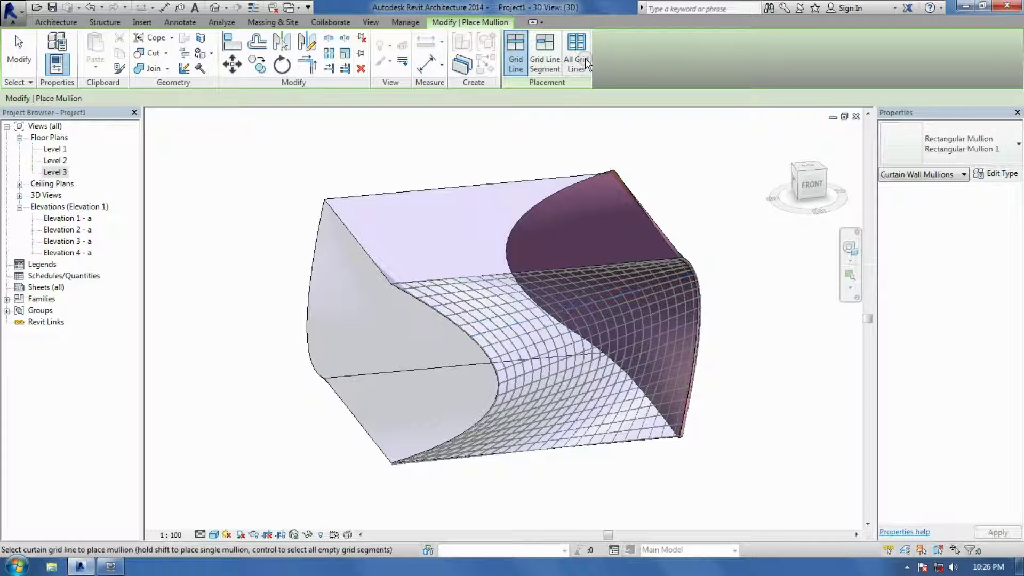
{"action": "left_click", "coordinate": [577, 55]}
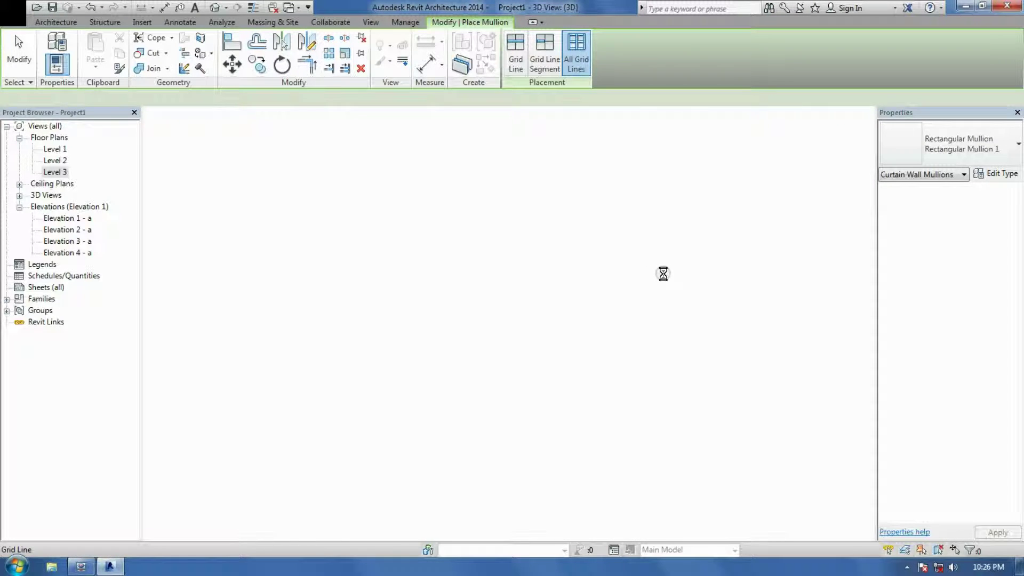
{"action": "key", "text": "Escape"}
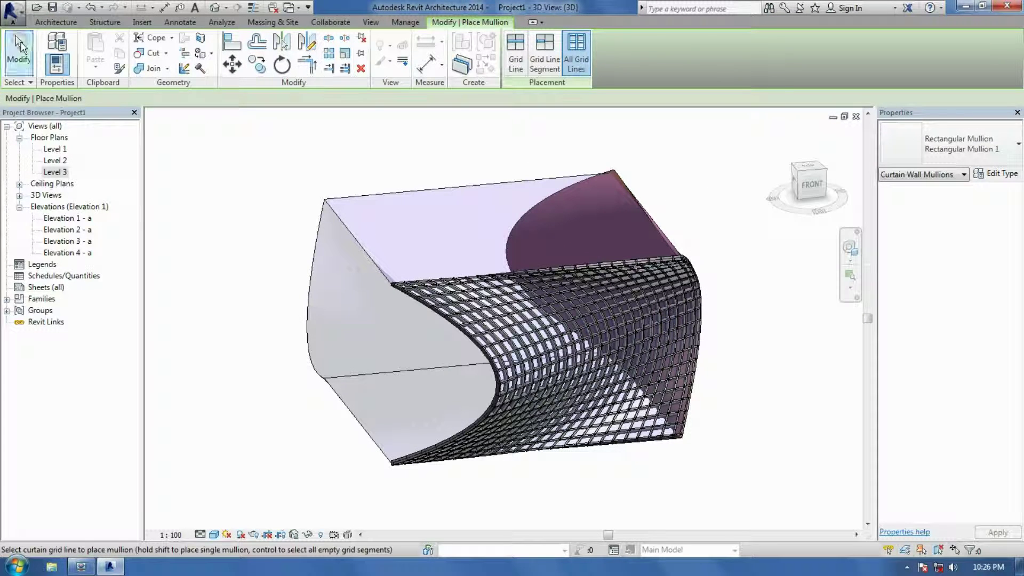
{"action": "middle_click_drag", "start_coordinate": [736, 308], "coordinate": [605, 173], "text": "shift"}
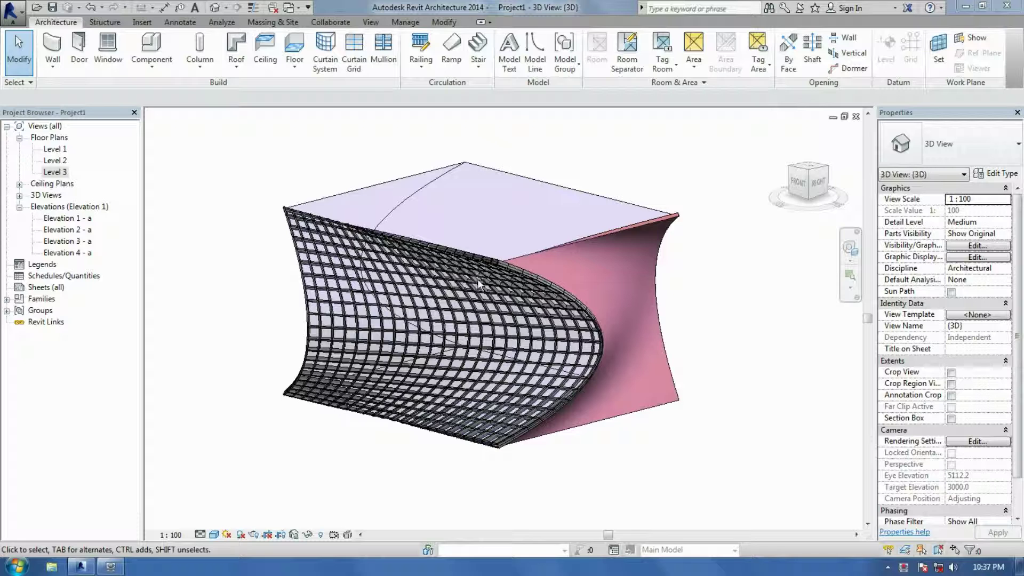
Select the whole curtain system and change its type to the plain Curtain System.
{"action": "left_click", "coordinate": [440, 245]}
{"action": "middle_click_drag", "start_coordinate": [474, 333], "coordinate": [590, 427], "text": "shift"}
{"action": "left_click", "coordinate": [590, 427]}
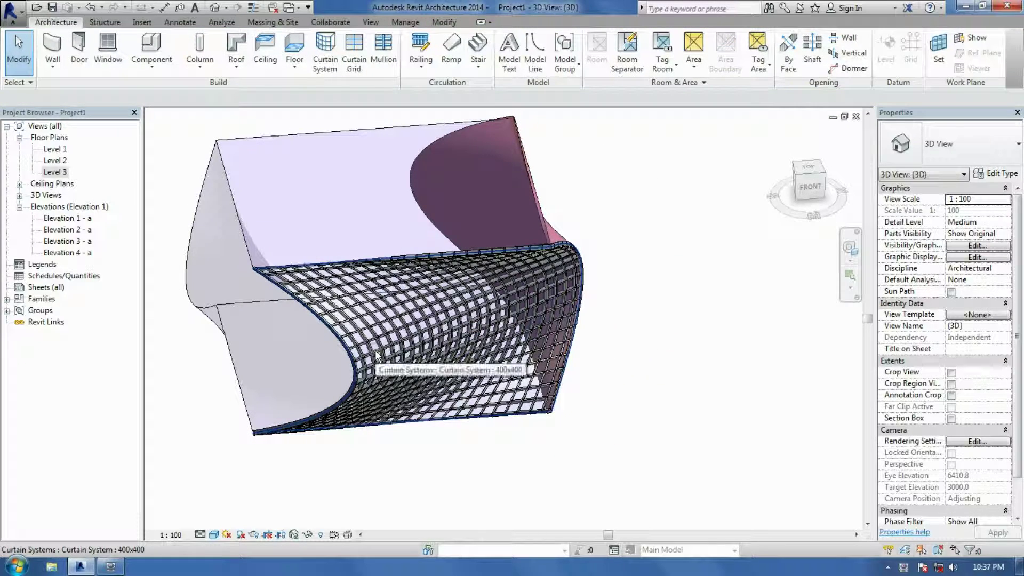
{"action": "key", "text": "Tab"}
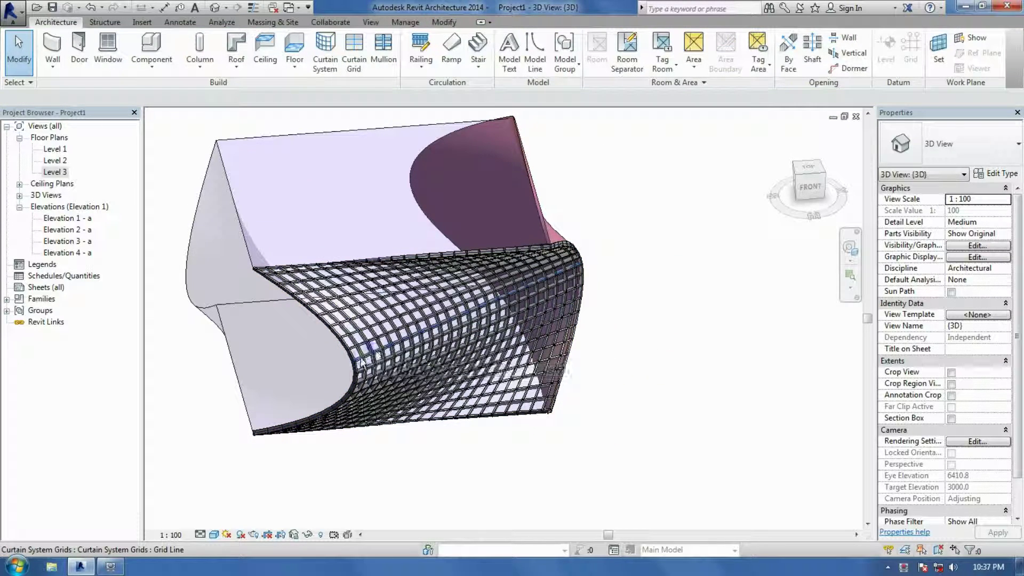
{"action": "key", "text": "Tab"}
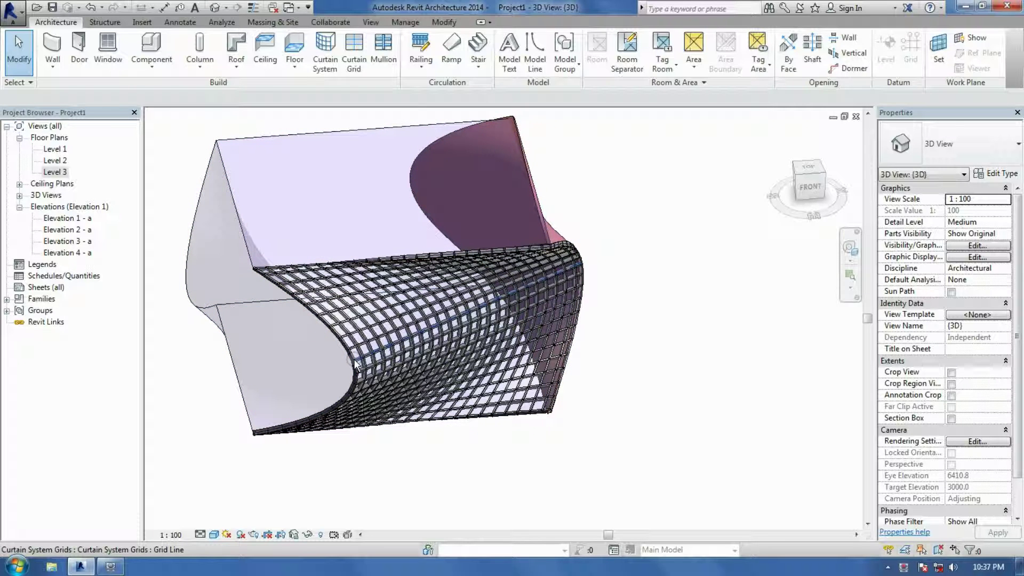
{"action": "key", "text": "Tab"}
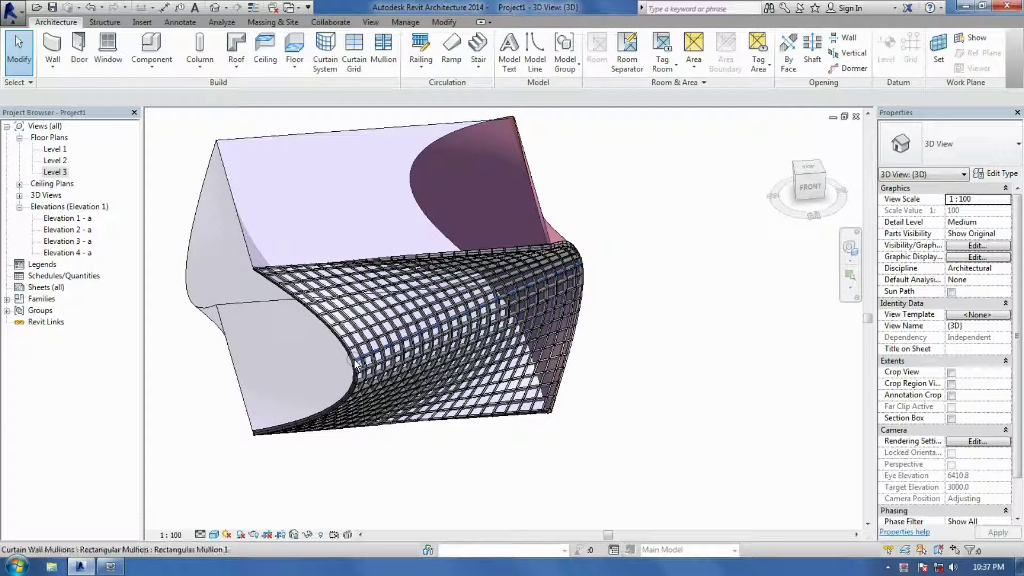
{"action": "key", "text": "Tab"}
{"action": "key", "text": "Tab"}
{"action": "key", "text": "Tab"}
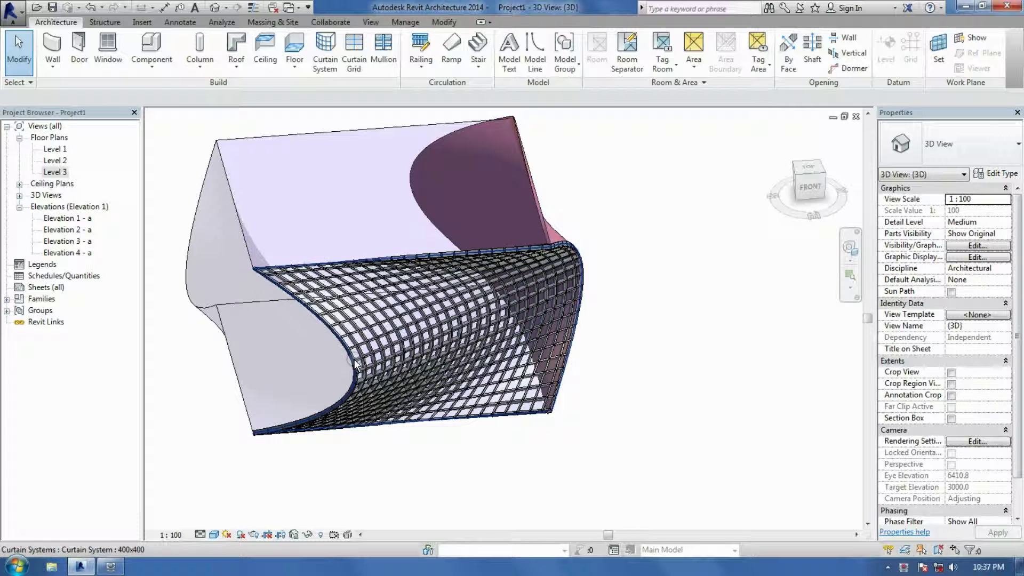
{"action": "left_click", "coordinate": [355, 364]}
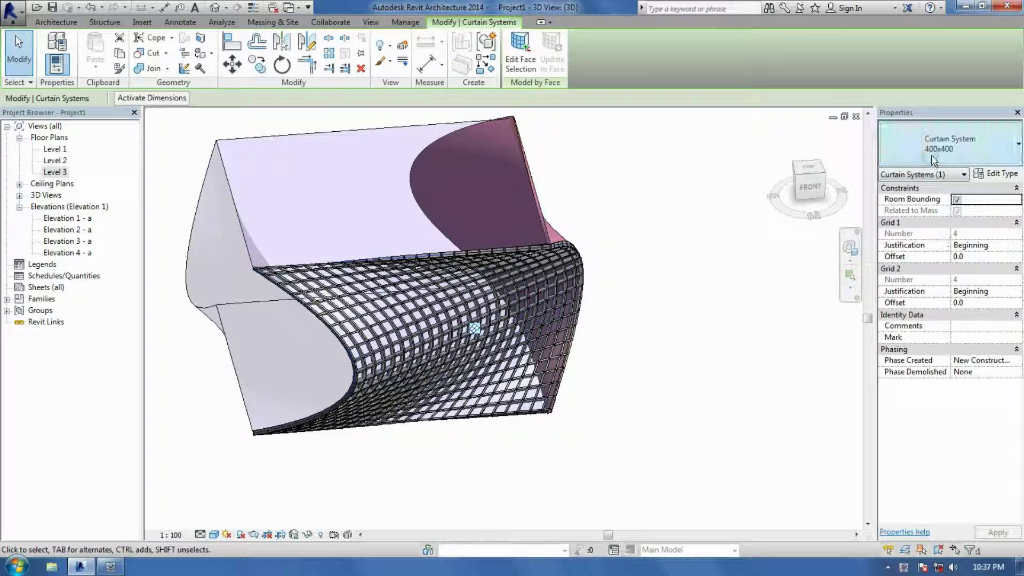
{"action": "left_click", "coordinate": [947, 143]}
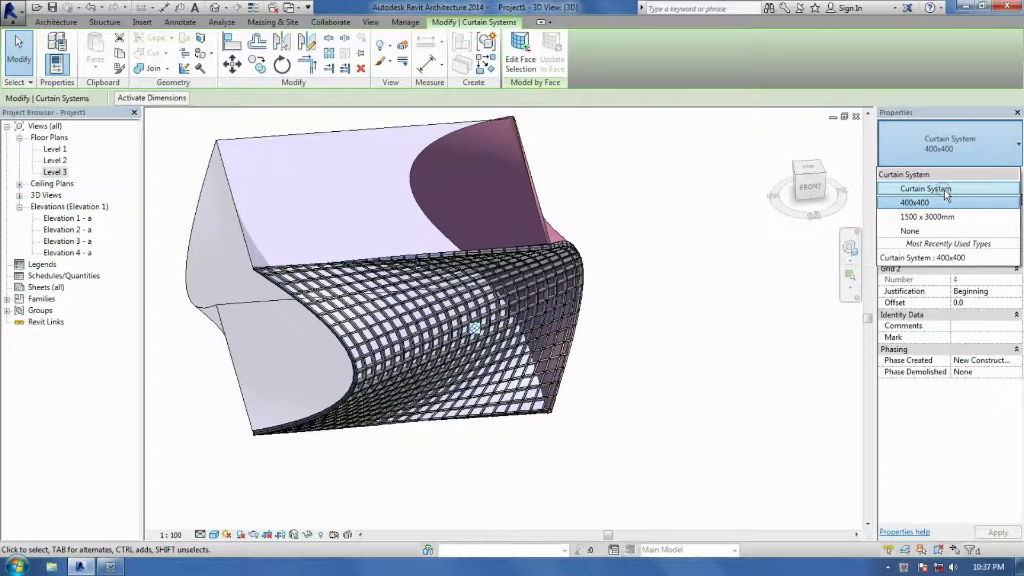
{"action": "left_click", "coordinate": [944, 203]}
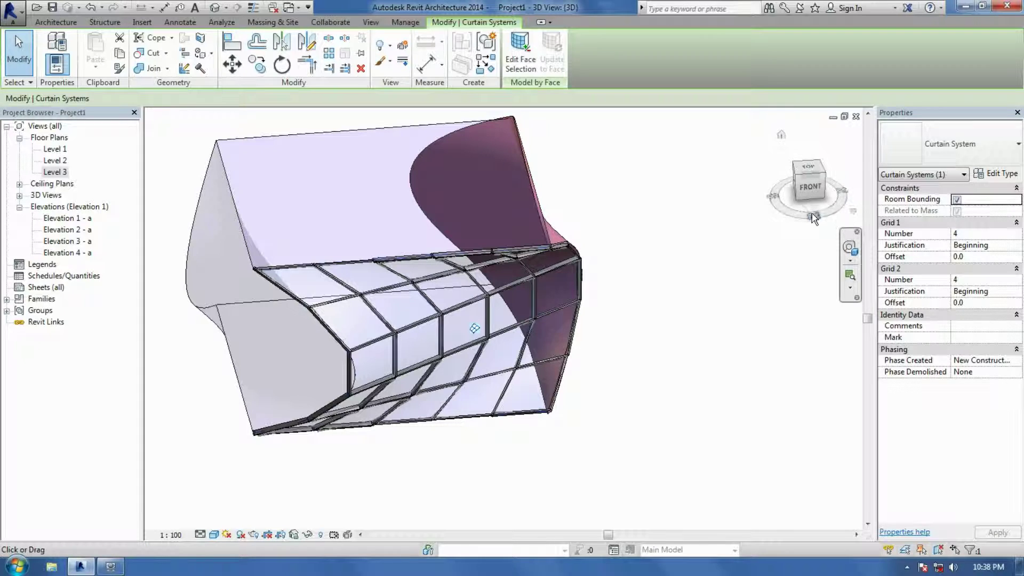
Duplicate the curtain system type as a new type named '500 x 500'.
{"action": "left_click", "coordinate": [981, 174]}
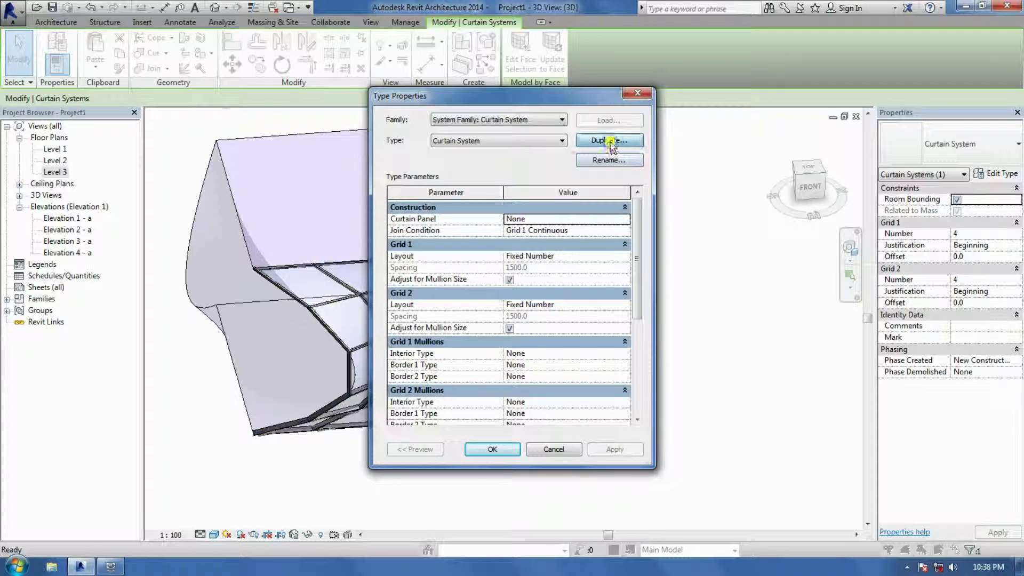
{"action": "left_click", "coordinate": [608, 140]}
{"action": "left_click", "coordinate": [541, 266]}
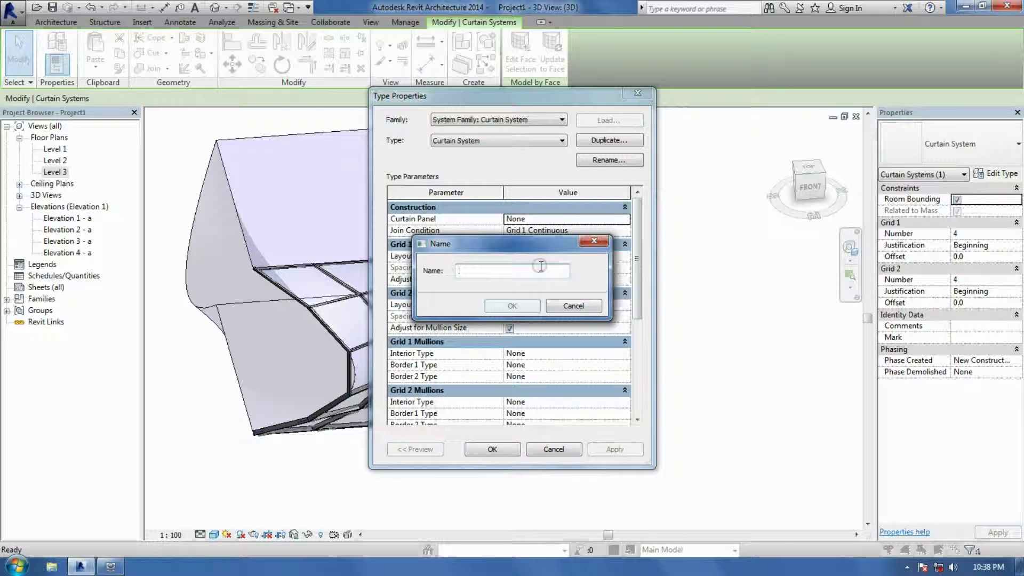
{"action": "type", "text": "500 x 500"}
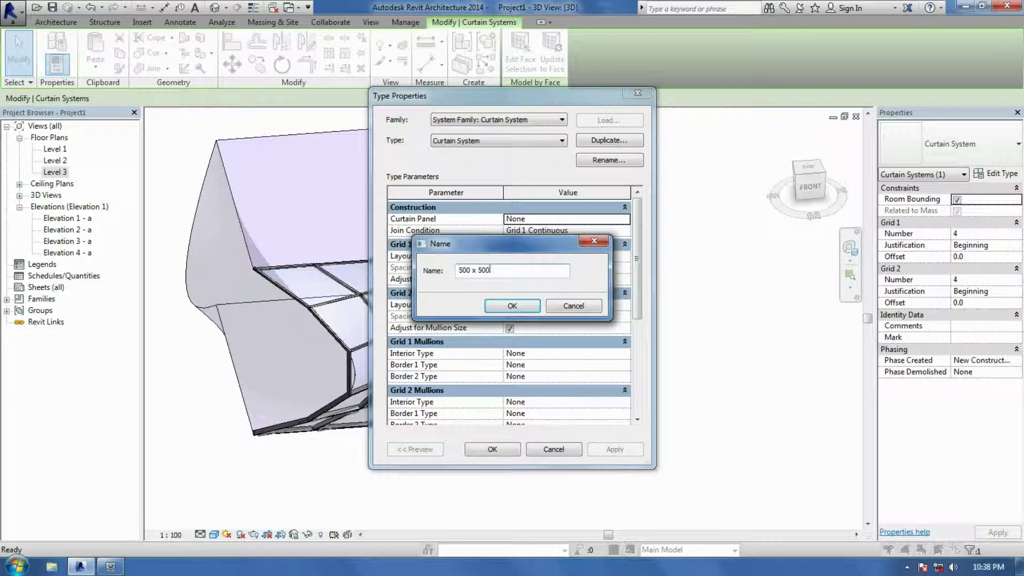
{"action": "key", "text": "Return"}
{"action": "mouse_move", "coordinate": [639, 243]}
{"action": "left_mouse_down"}
{"action": "mouse_move", "coordinate": [644, 291]}
{"action": "mouse_move", "coordinate": [645, 250]}
{"action": "left_mouse_up"}
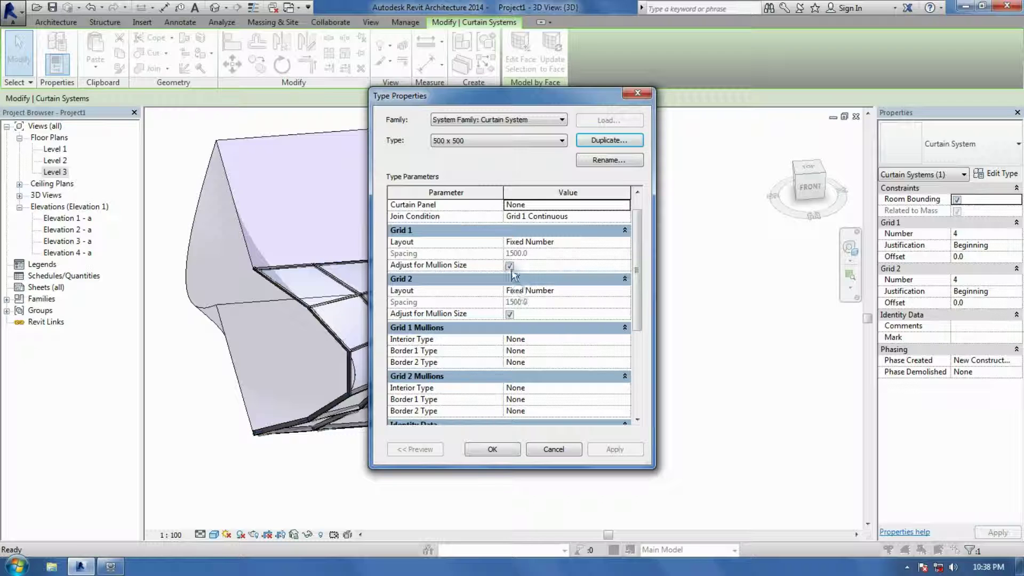
Set Grid 1 and Grid 2 to Fixed Distance with 500 spacing and apply.
{"action": "left_click", "coordinate": [625, 246]}
{"action": "left_click", "coordinate": [625, 244]}
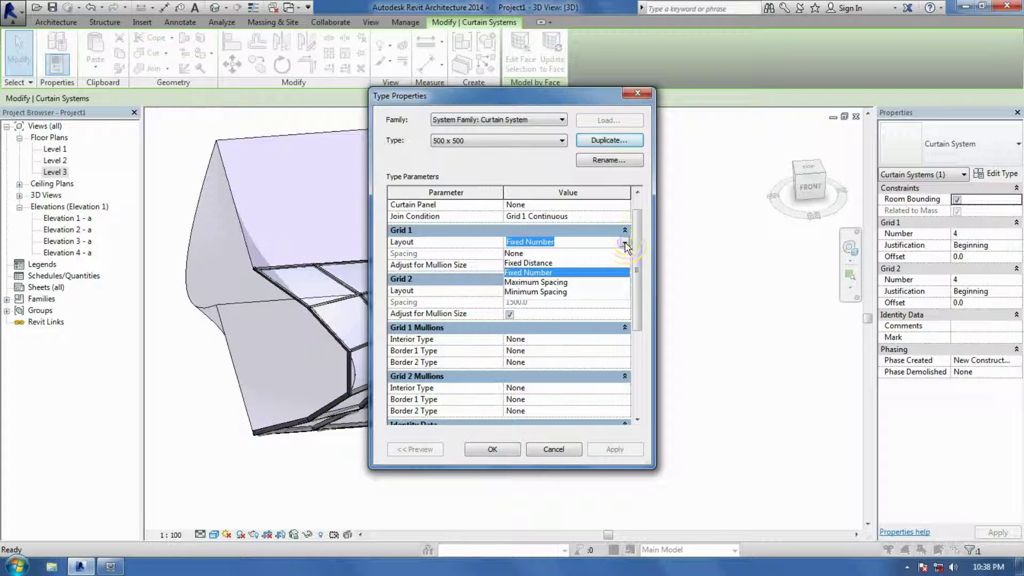
{"action": "left_click", "coordinate": [549, 263]}
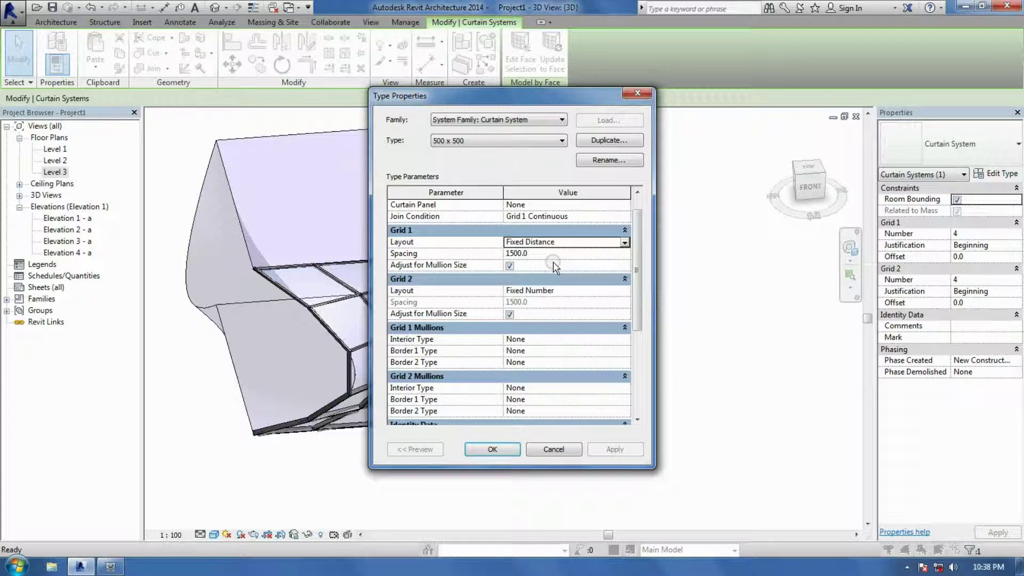
{"action": "left_click", "coordinate": [625, 290]}
{"action": "left_click", "coordinate": [625, 291]}
{"action": "left_click", "coordinate": [547, 312]}
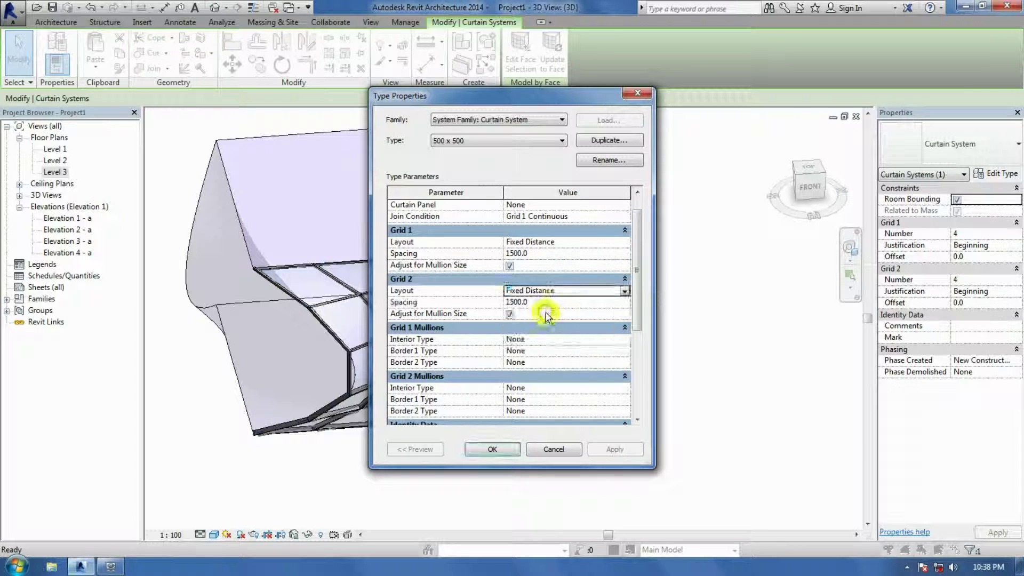
{"action": "left_click", "coordinate": [549, 253]}
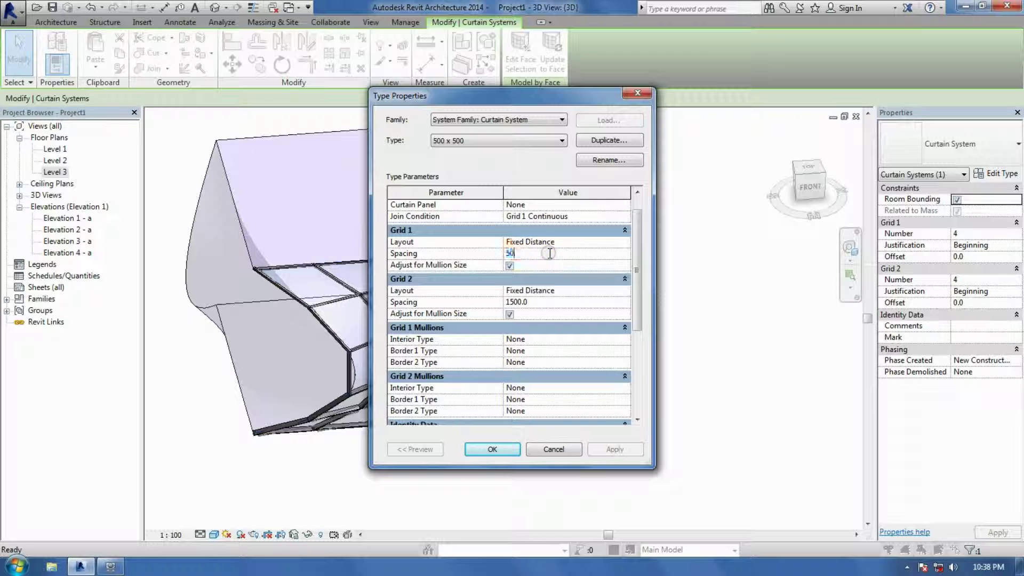
{"action": "type", "text": "500"}
{"action": "left_click", "coordinate": [532, 304]}
{"action": "type", "text": "500"}
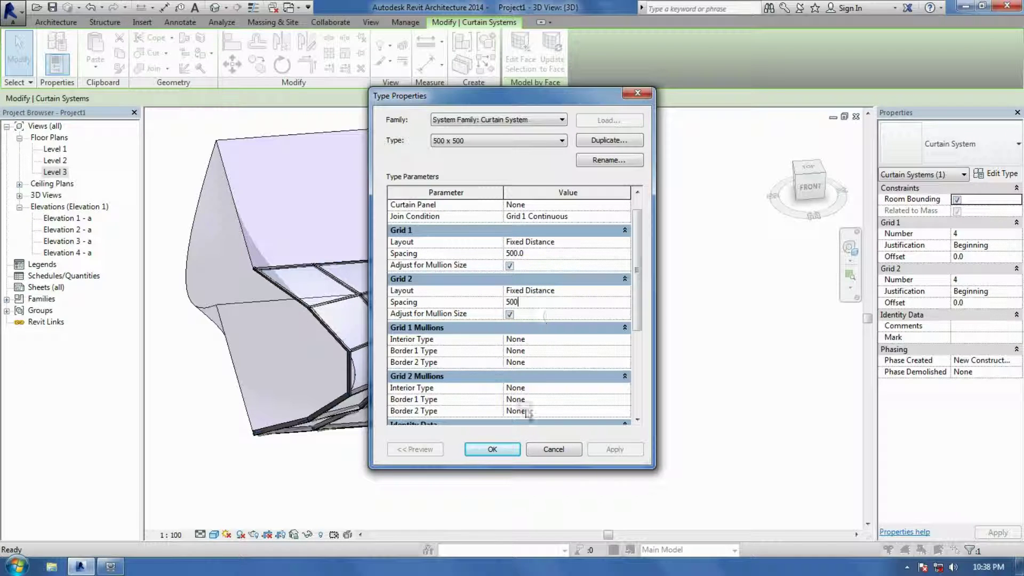
{"action": "left_click", "coordinate": [504, 450]}
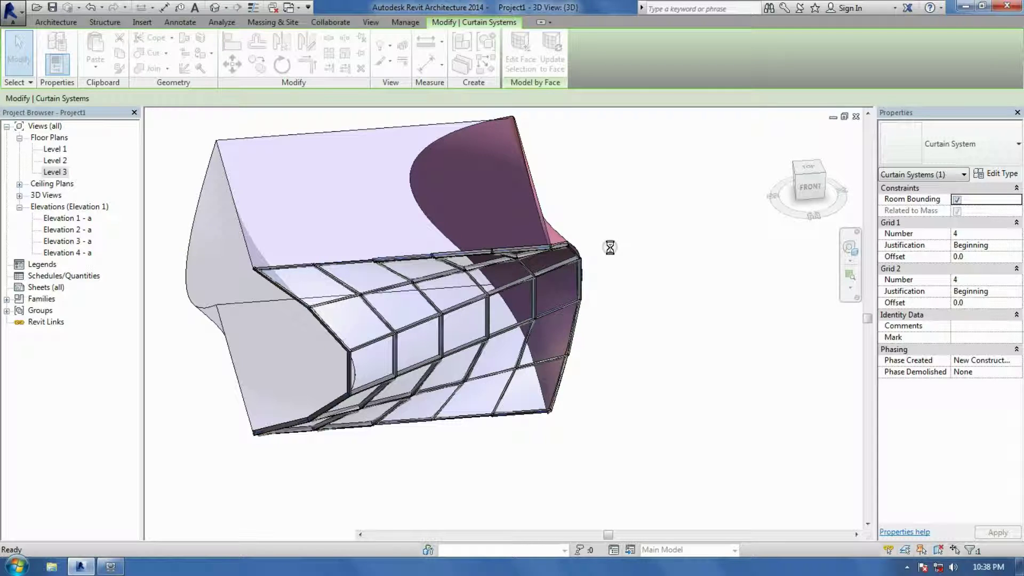
Add mullions on all grid lines of the curved 500 x 500 curtain system.
{"action": "left_click", "coordinate": [647, 265]}
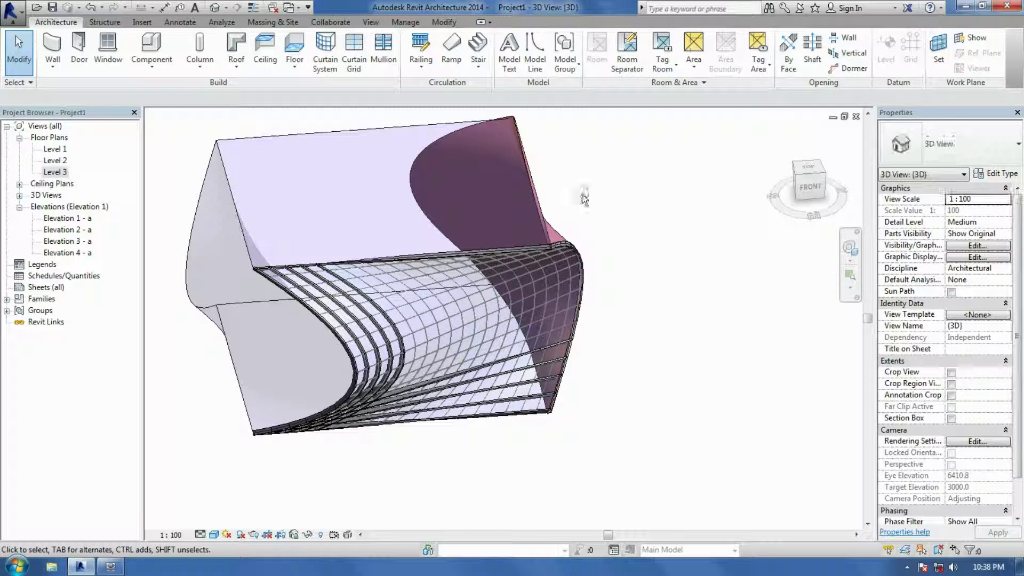
{"action": "left_click", "coordinate": [388, 50]}
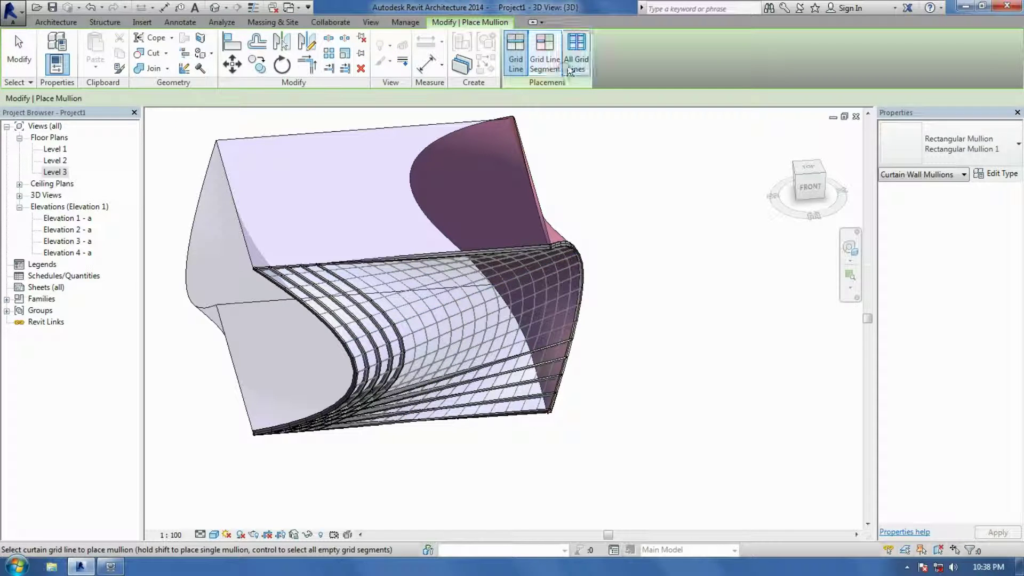
{"action": "left_click", "coordinate": [577, 63]}
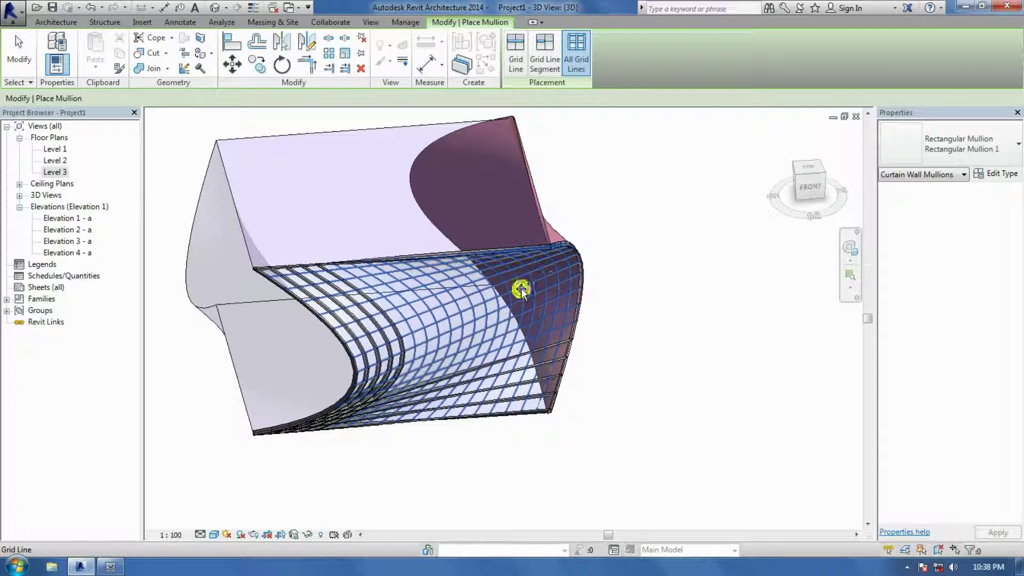
{"action": "left_click", "coordinate": [633, 265]}
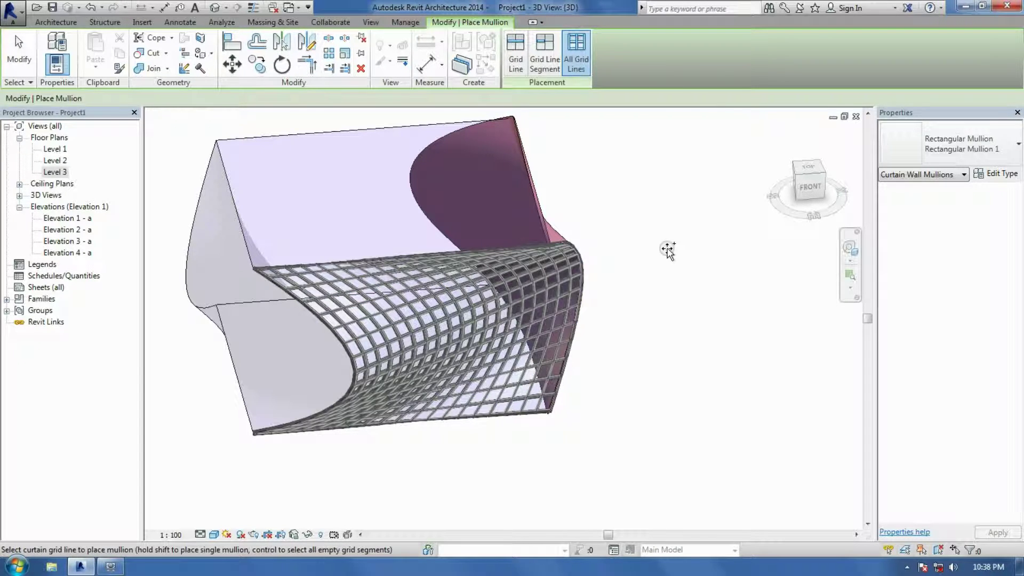
{"action": "key", "text": "Escape"}
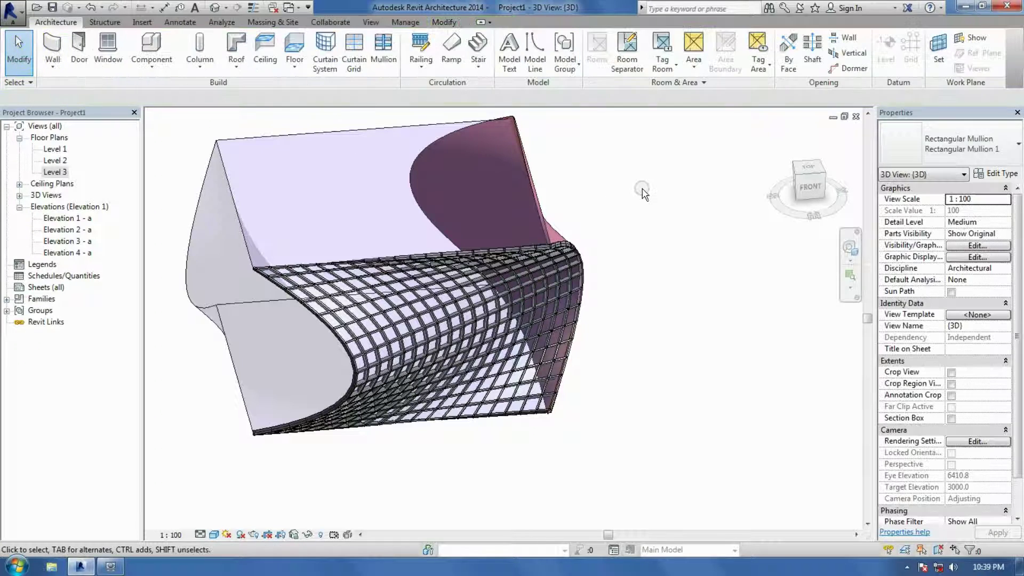
Hide the in-place mass element in the 3D view, leaving the mullioned curtain system visible.
{"action": "left_click", "coordinate": [277, 134]}
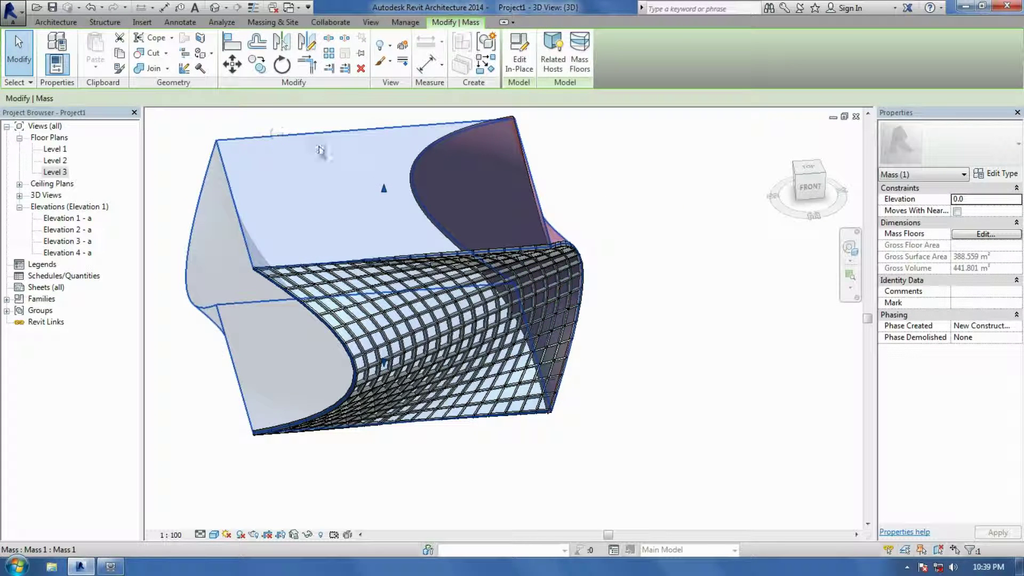
{"action": "left_click", "coordinate": [647, 187]}
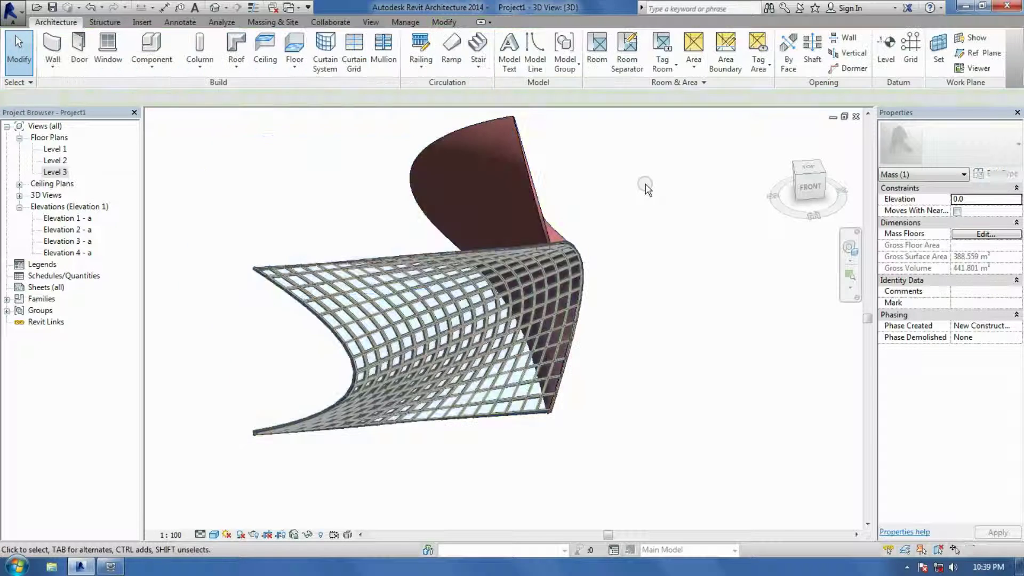
{"action": "left_click", "coordinate": [273, 21]}
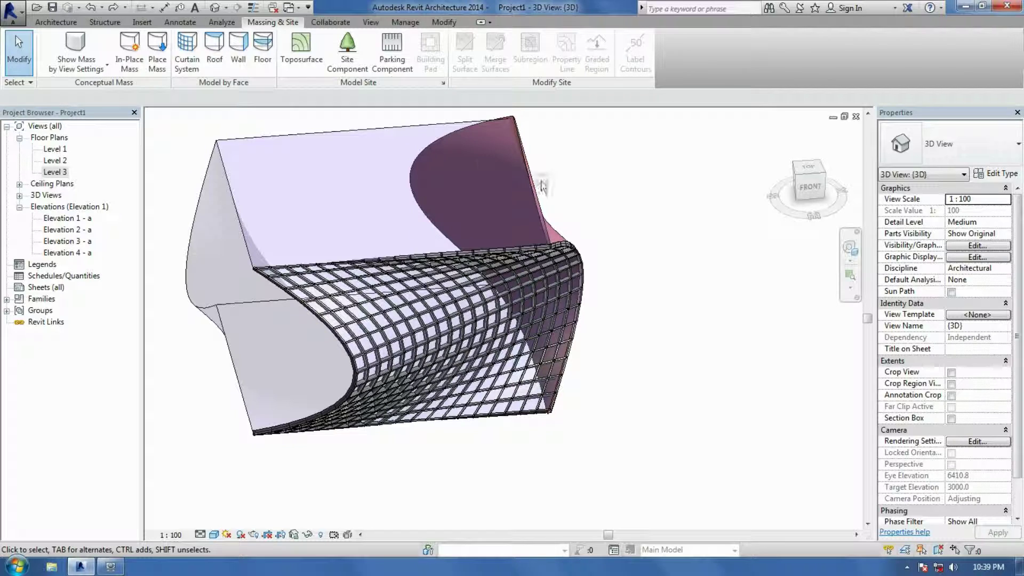
{"action": "left_click", "coordinate": [316, 133]}
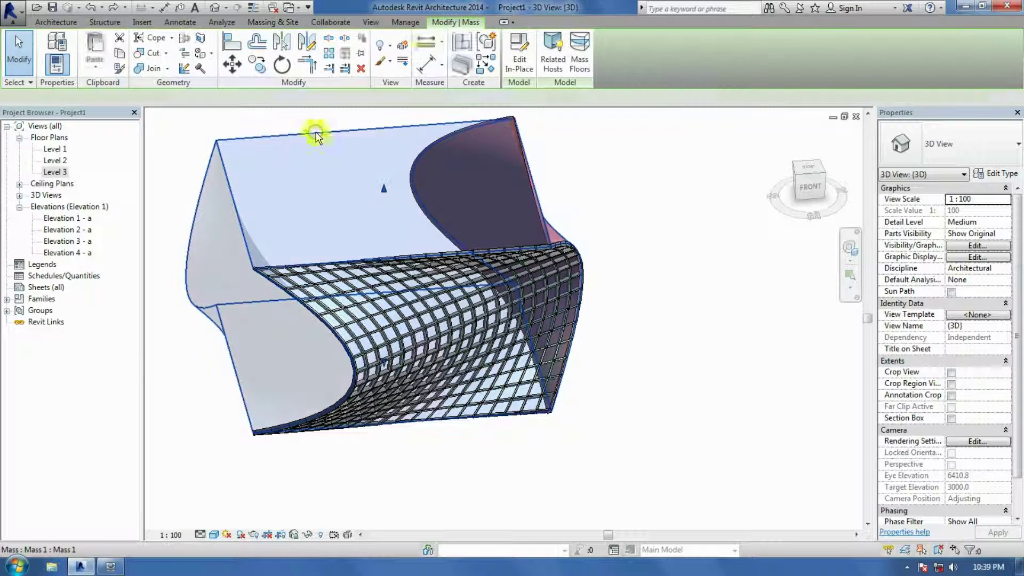
{"action": "right_click", "coordinate": [316, 135]}
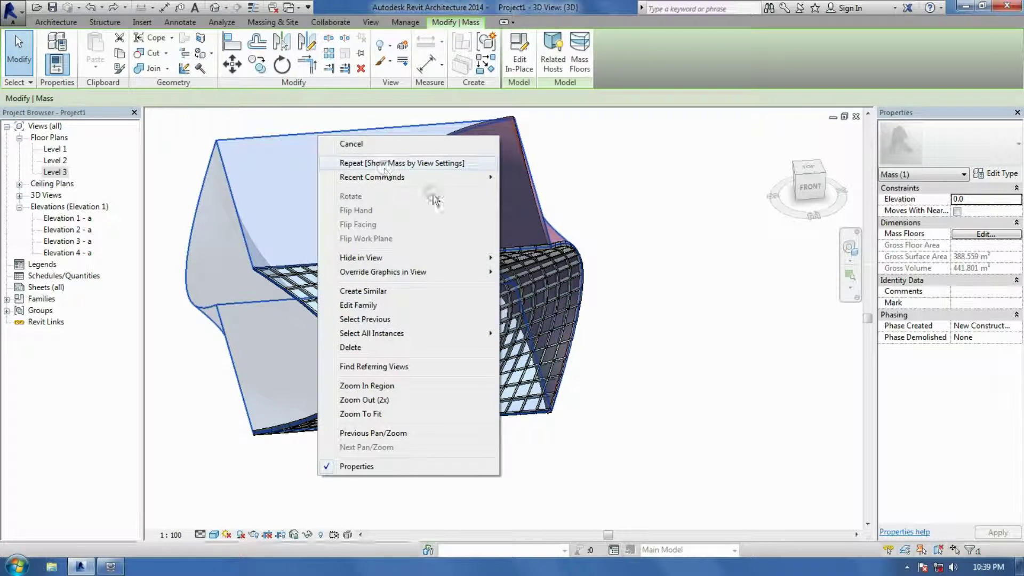
{"action": "mouse_move", "coordinate": [407, 260]}
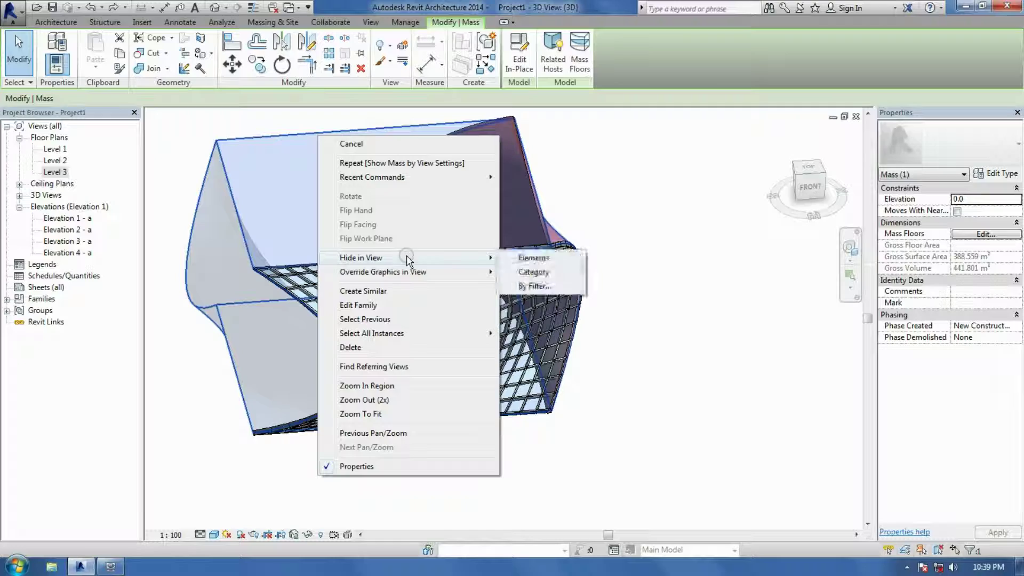
{"action": "left_click", "coordinate": [520, 258]}
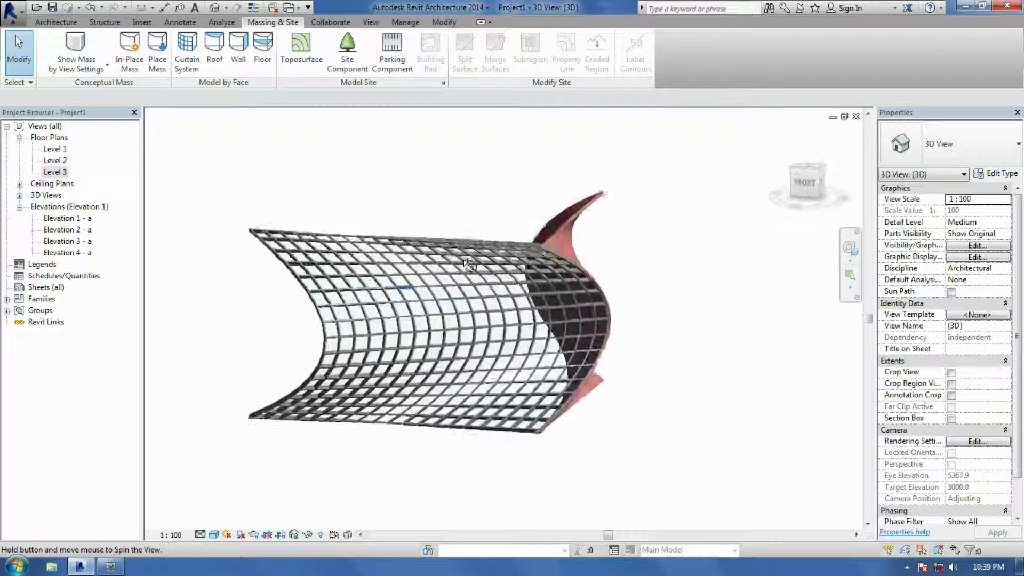